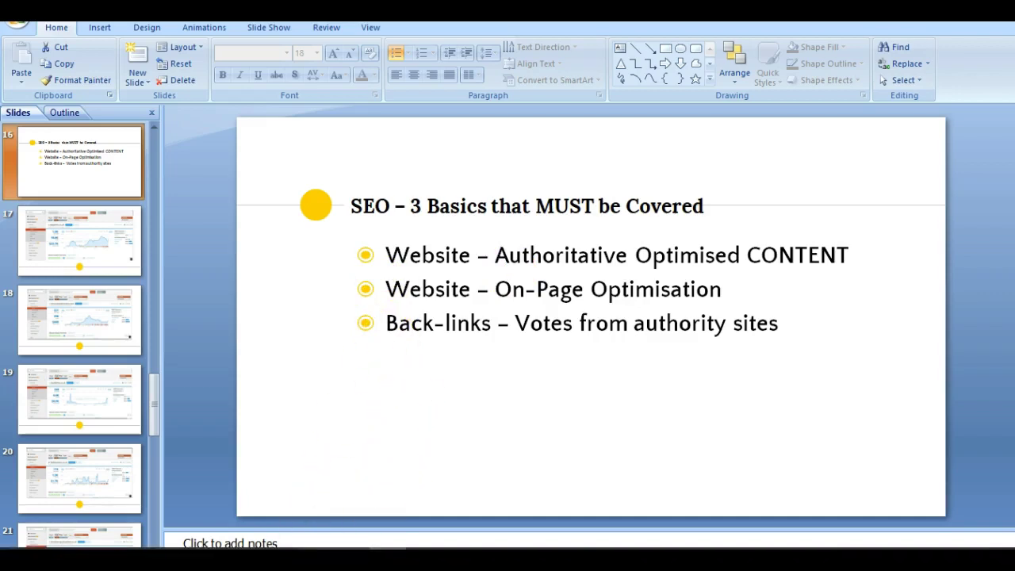
- Switch from the PowerPoint SEO basics slide to the 'limo hire rockingham' Google results window
mouse_move(276, 555)
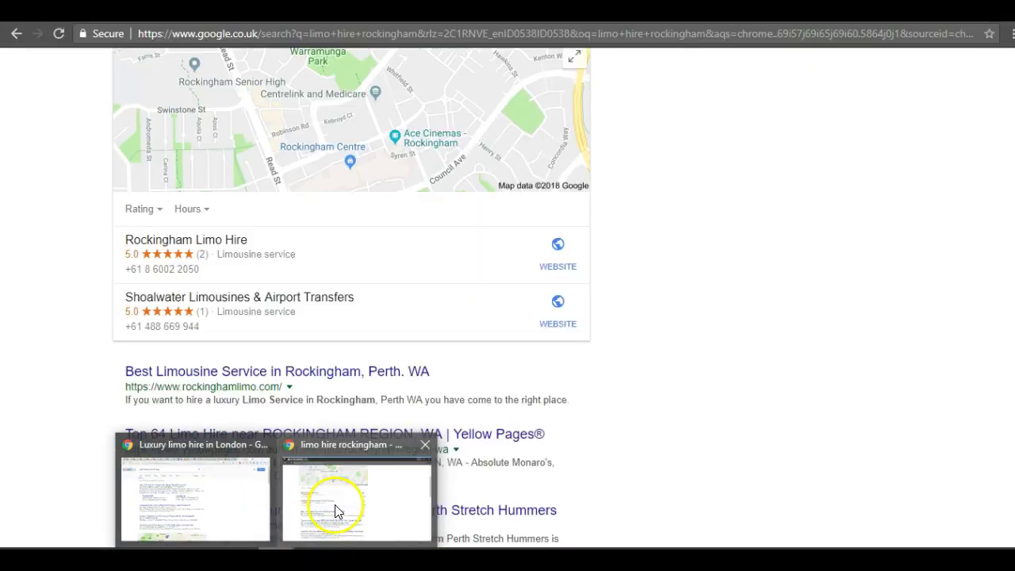
click(336, 512)
scroll(680, 340, up, 3)
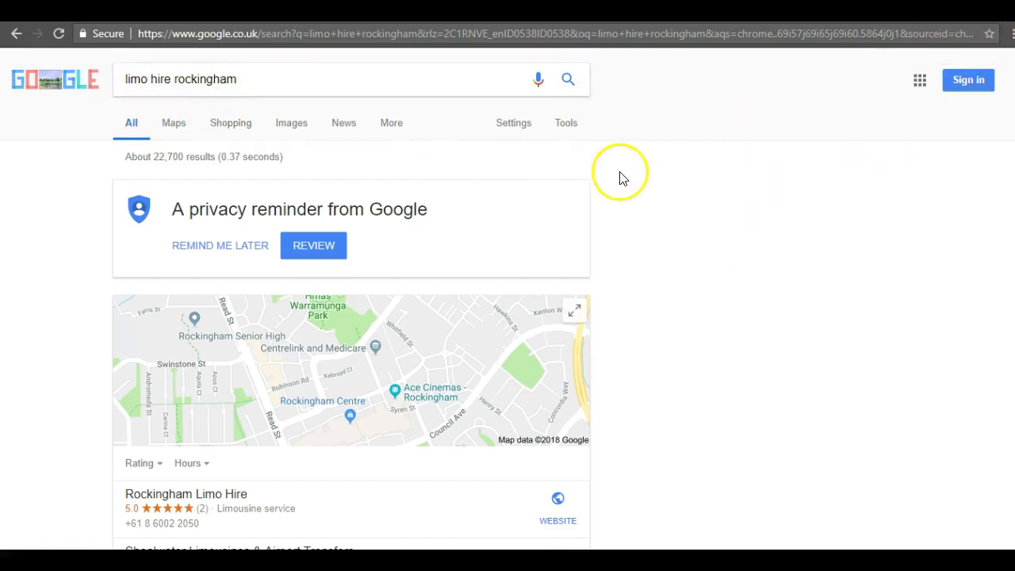
scroll(702, 220, down, 3)
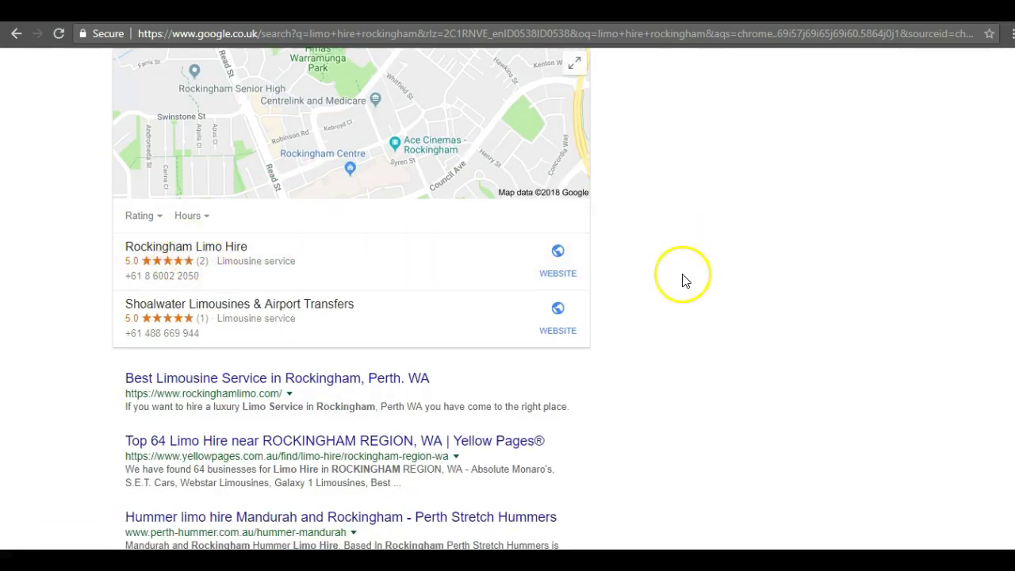
scroll(685, 281, down, 2)
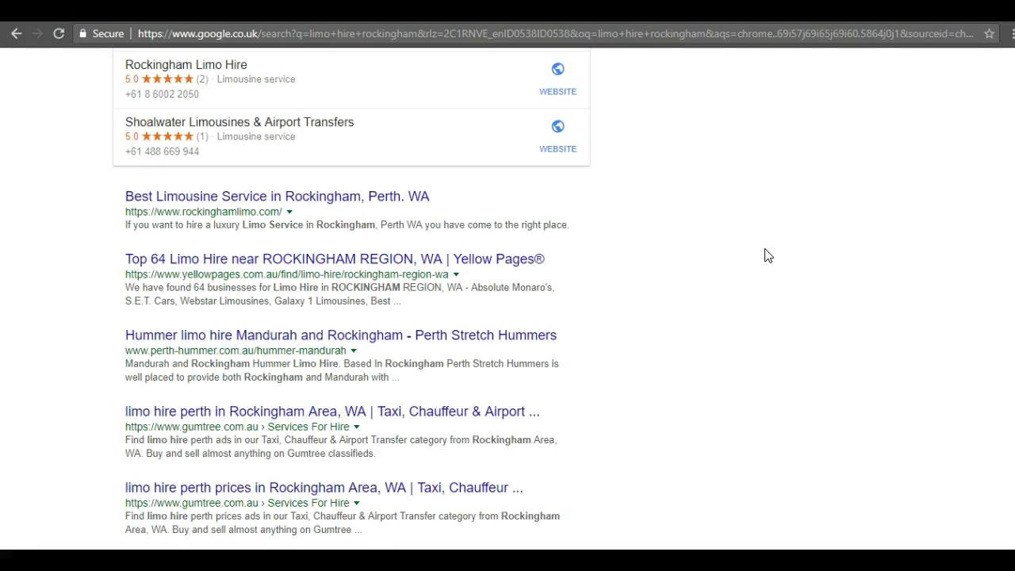
scroll(768, 256, up, 3)
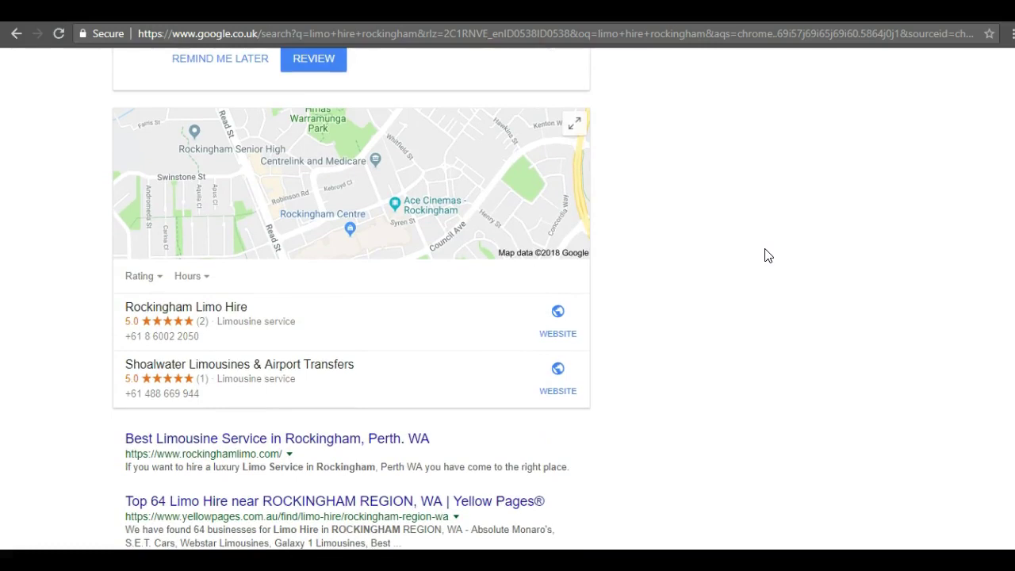
scroll(767, 255, down, 3)
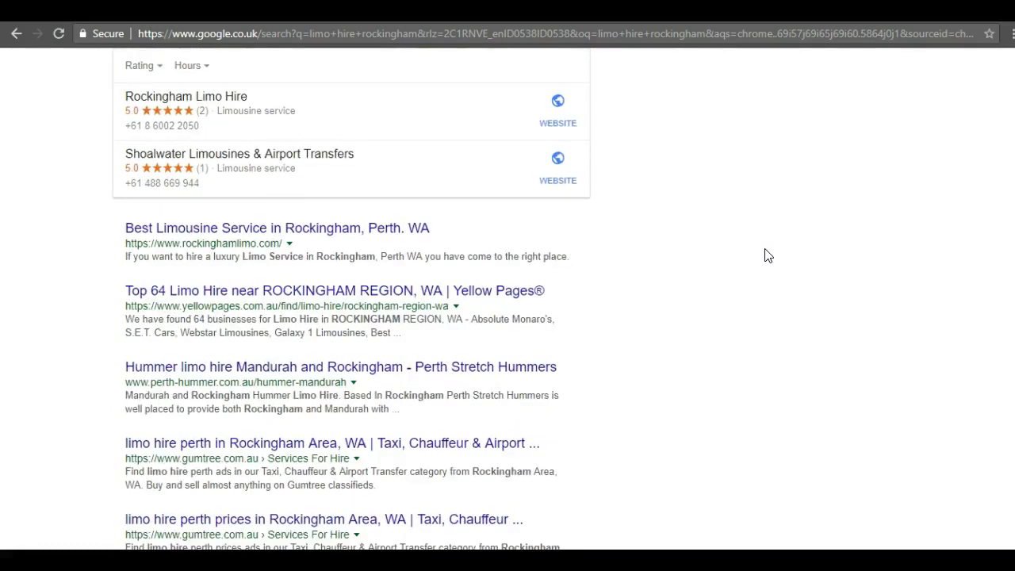
scroll(767, 255, up, 2)
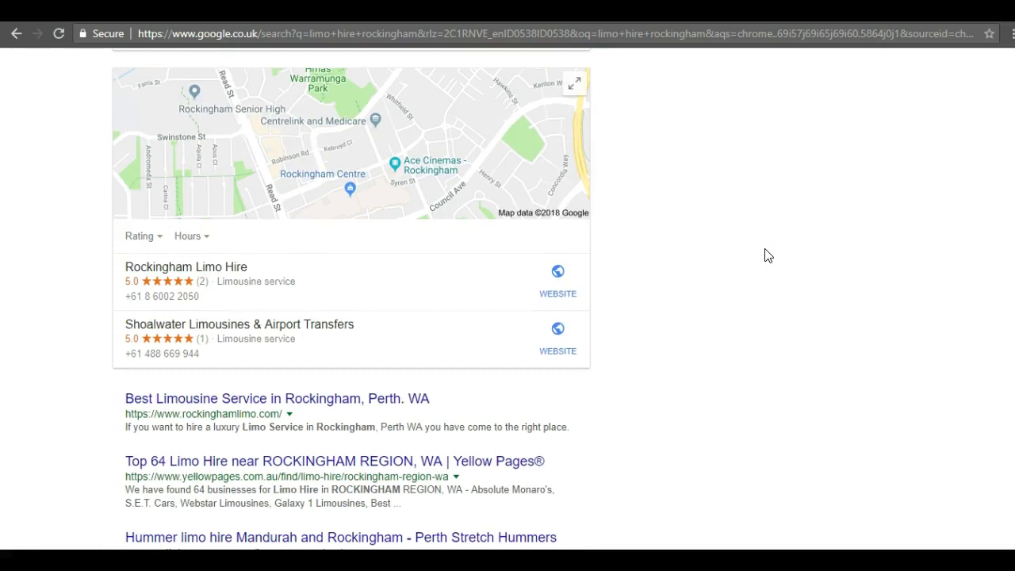
scroll(768, 255, down, 2)
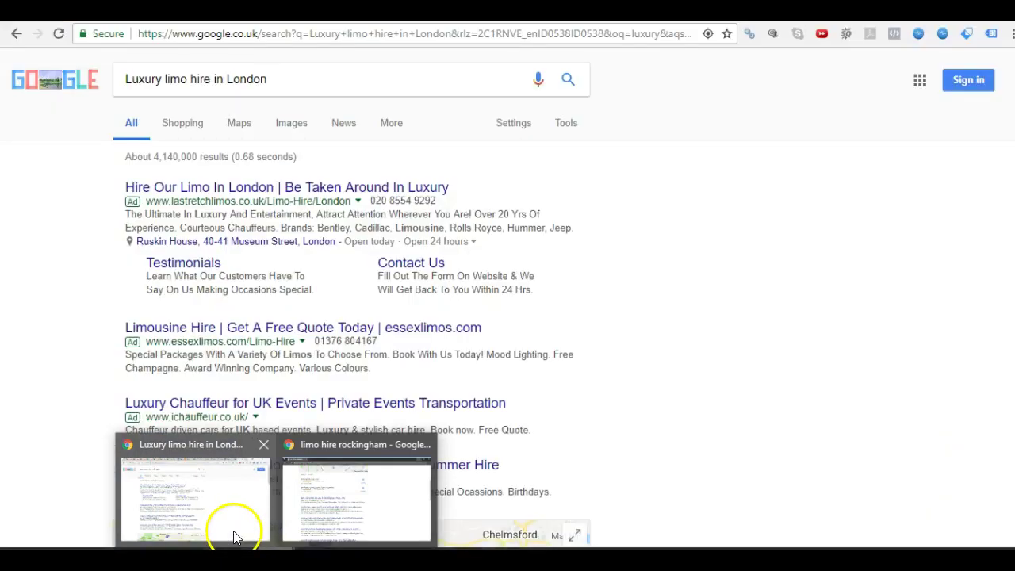
- Switch to the 'Luxury limo hire in London' results and scan the ads, map pack and organic listings
click(234, 537)
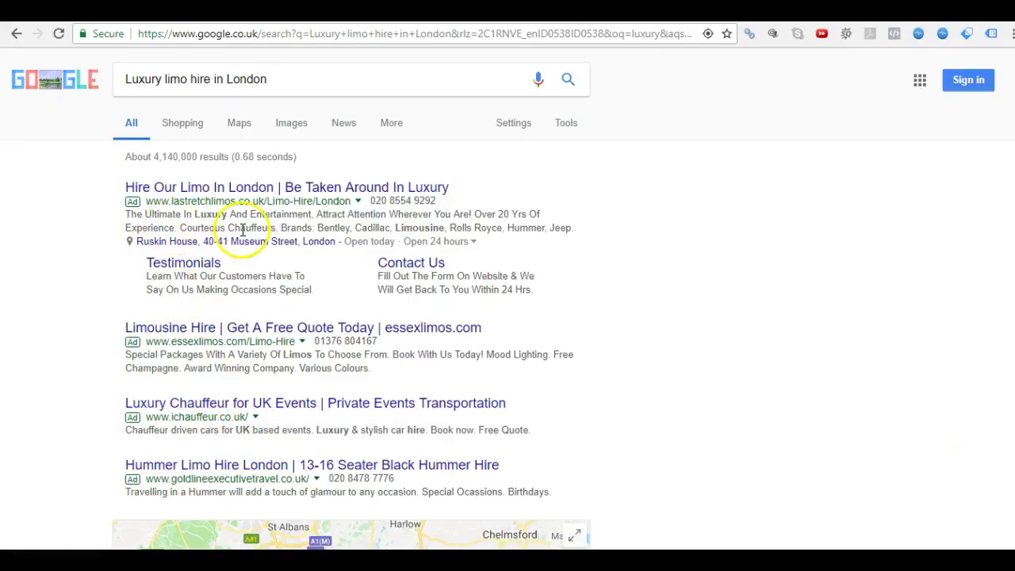
scroll(658, 259, down, 10)
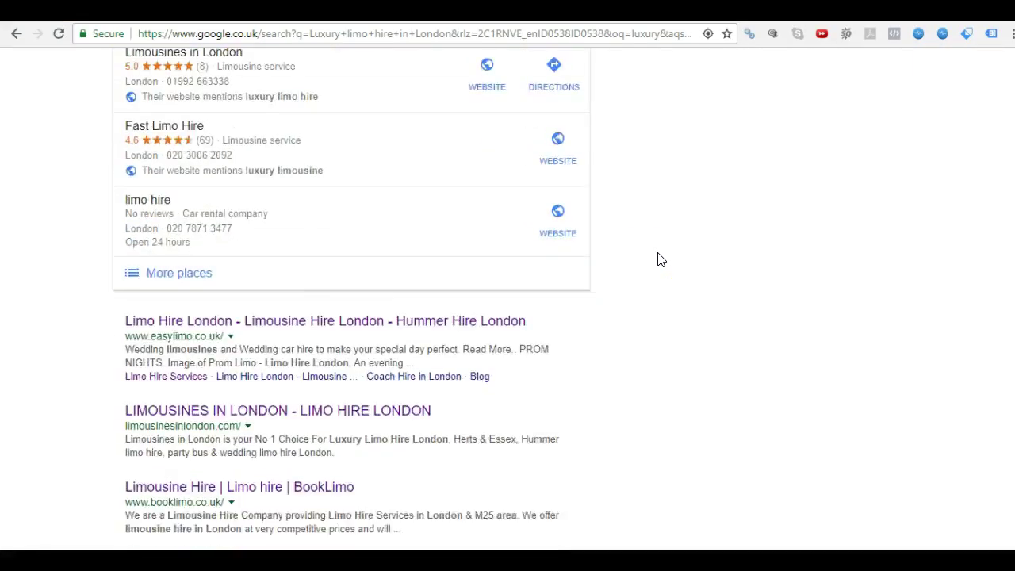
scroll(658, 259, down, 2)
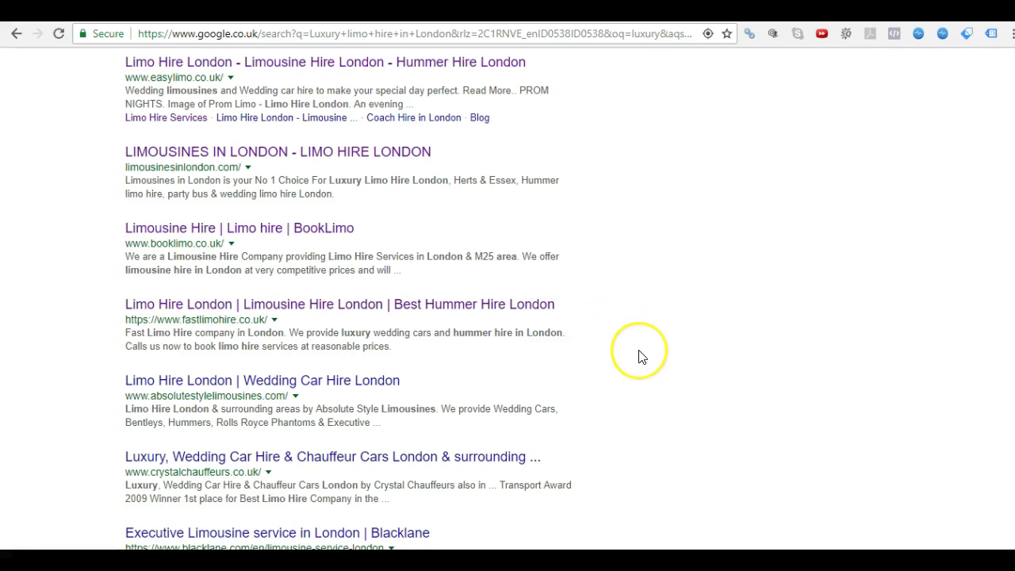
scroll(643, 357, up, 6)
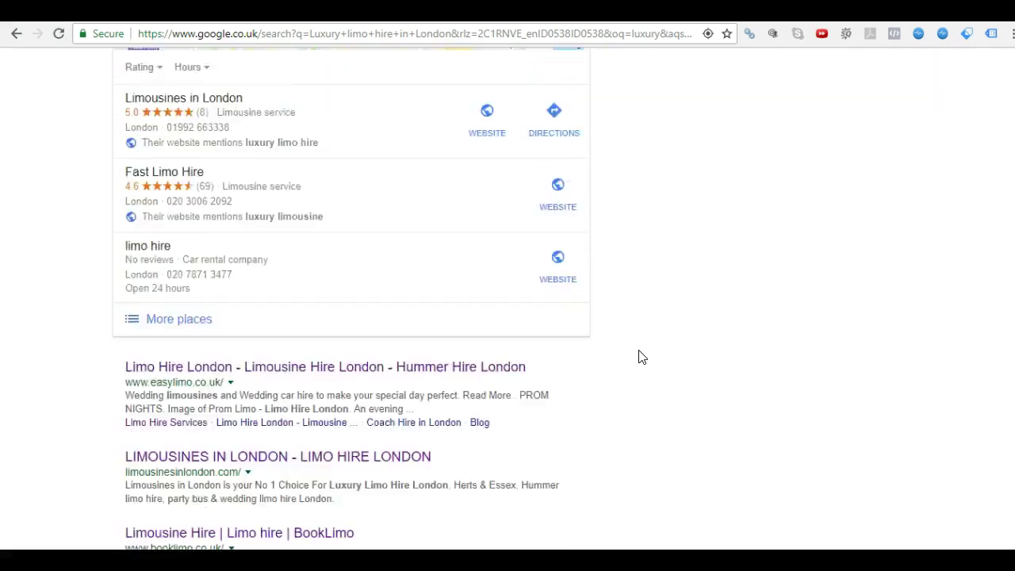
scroll(642, 357, up, 5)
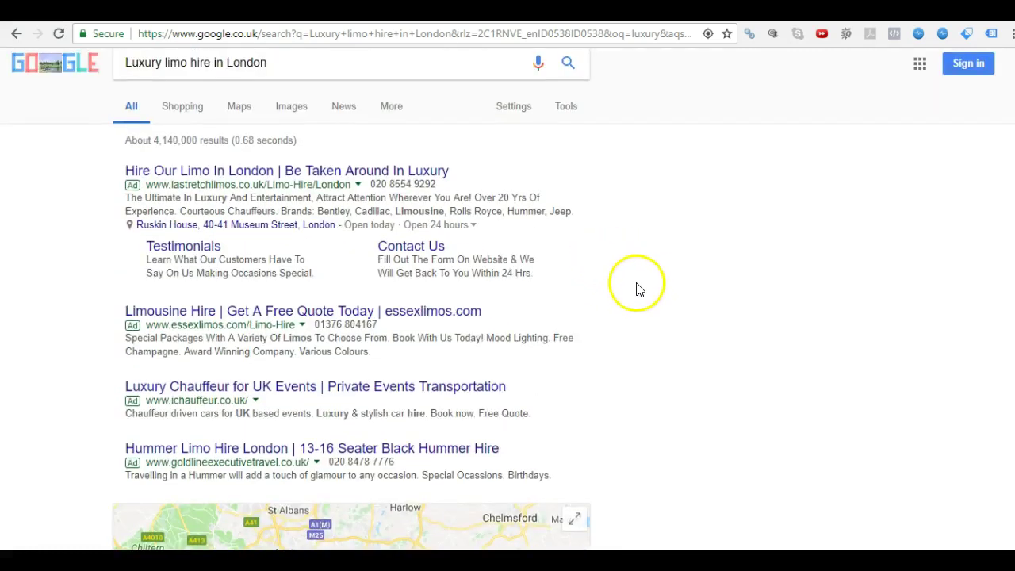
scroll(639, 288, down, 1)
scroll(639, 288, down, 4)
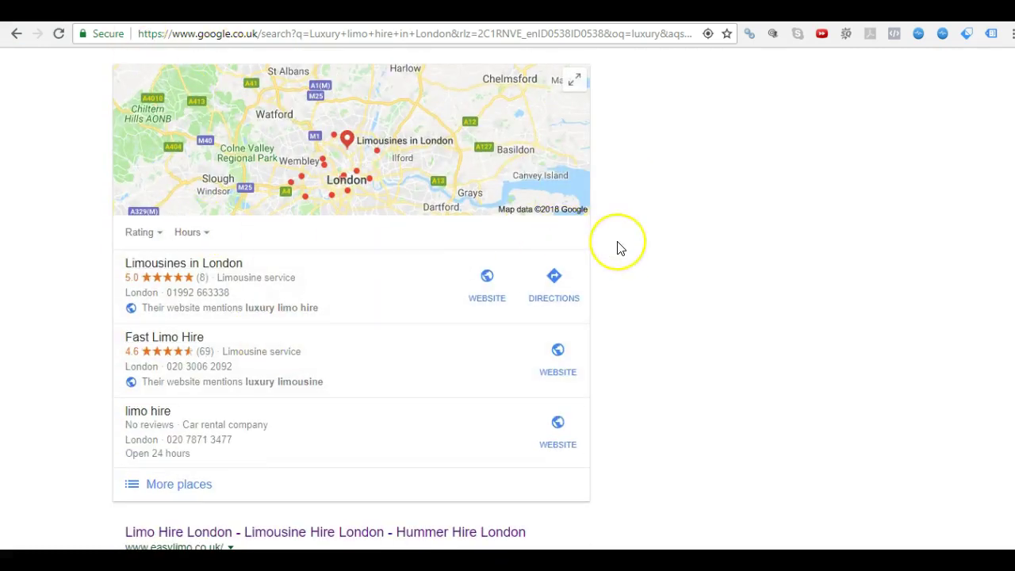
scroll(618, 247, down, 2)
scroll(619, 247, down, 4)
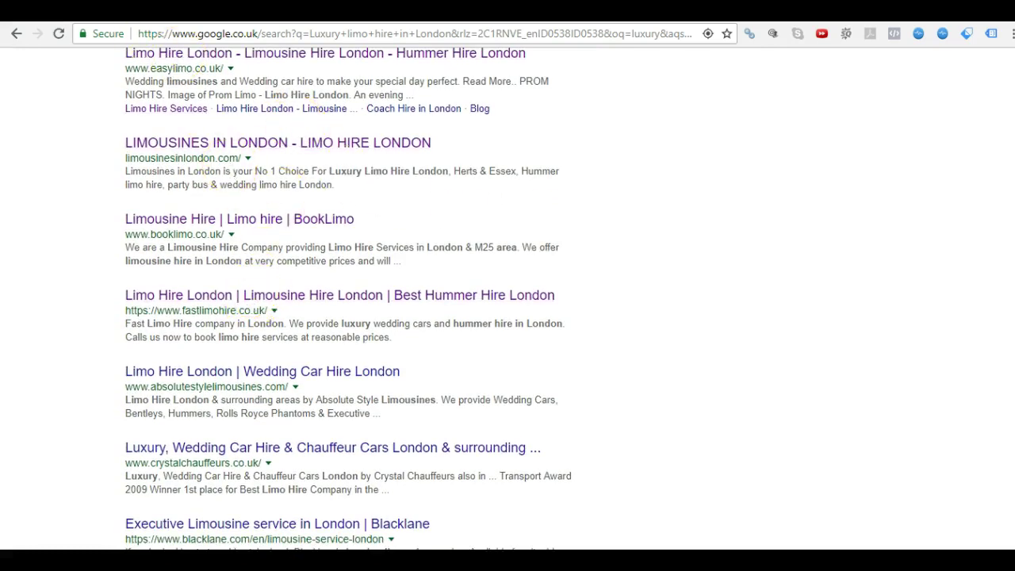
- Open easylimo.co.uk's Majestic report and scroll to its backlink breakdown: TF 47, CF 40, 83,703 backlinks
click(138, 14)
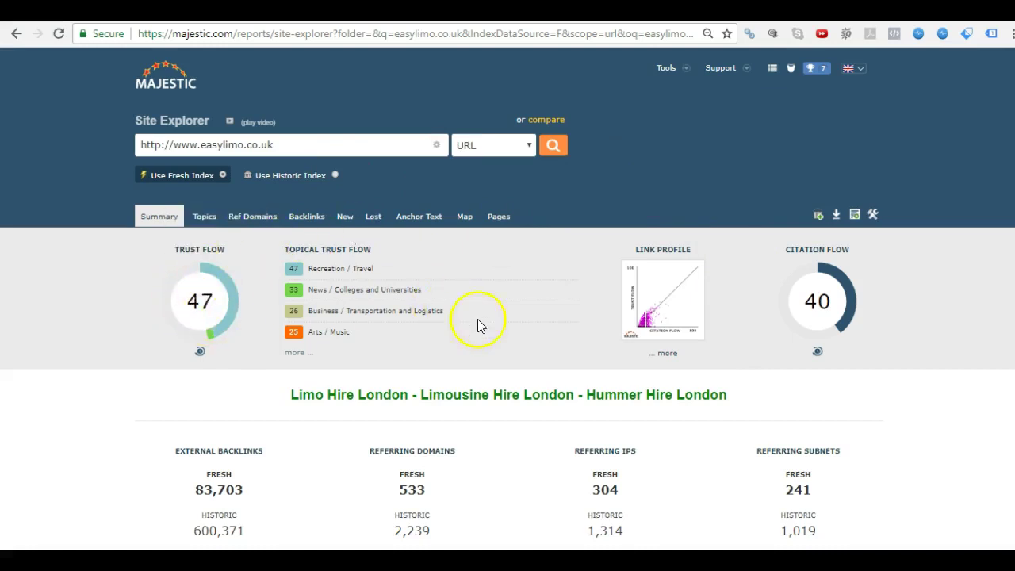
scroll(883, 358, down, 2)
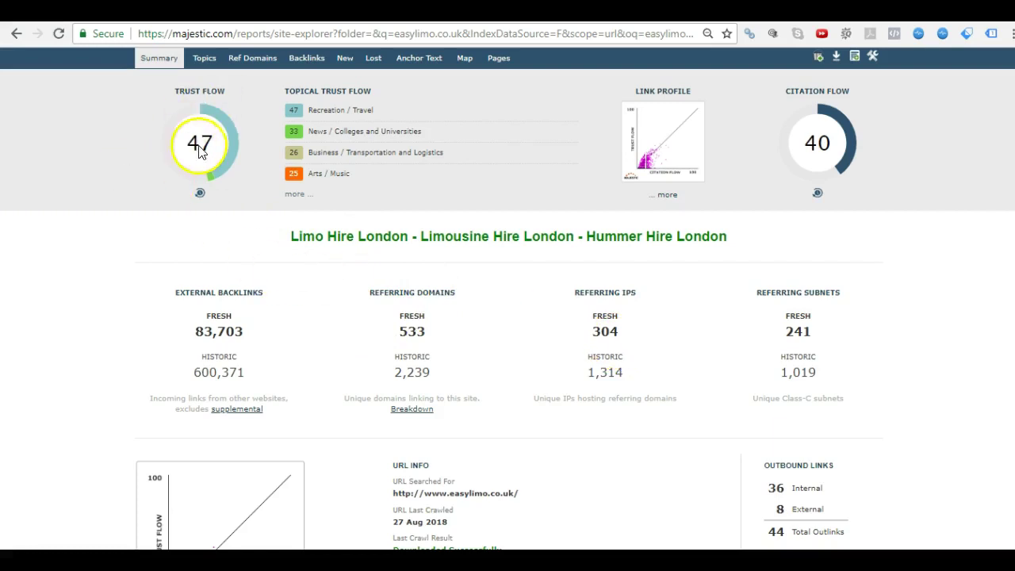
scroll(527, 322, down, 3)
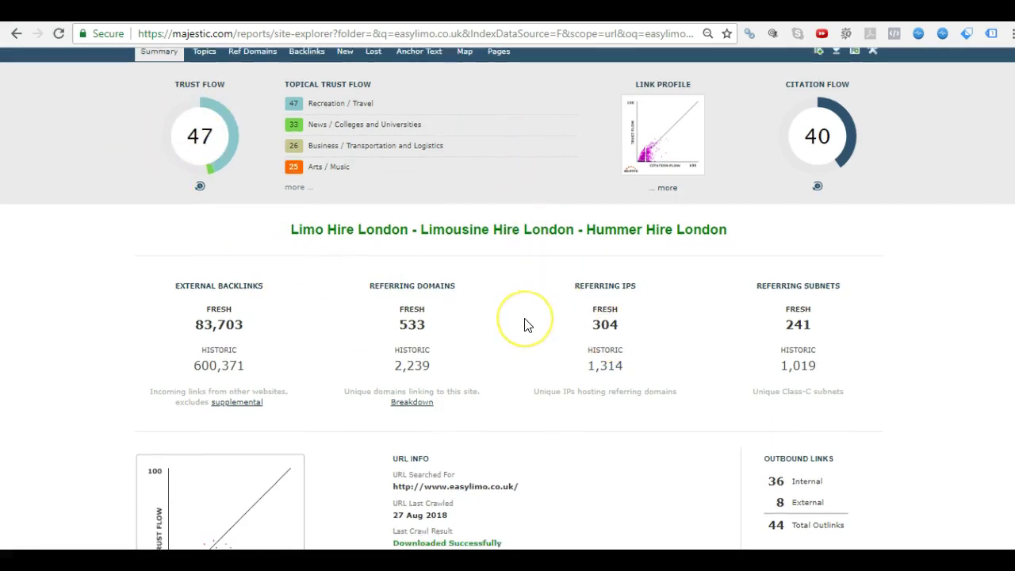
scroll(527, 325, down, 15)
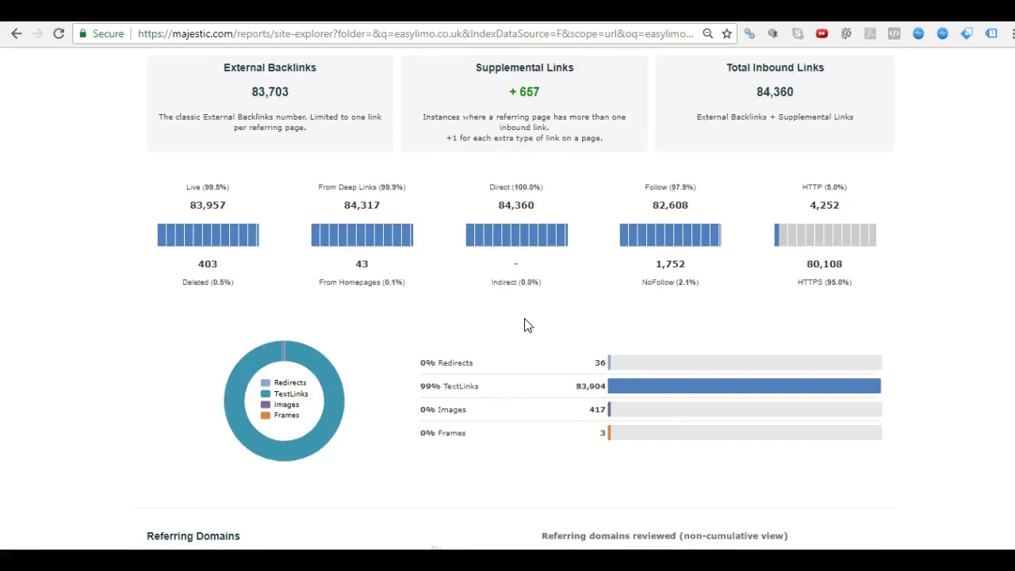
- Inspect easylimo.co.uk's anchor text table and pie chart, then open the easylimo.co.uk website
scroll(527, 325, down, 7)
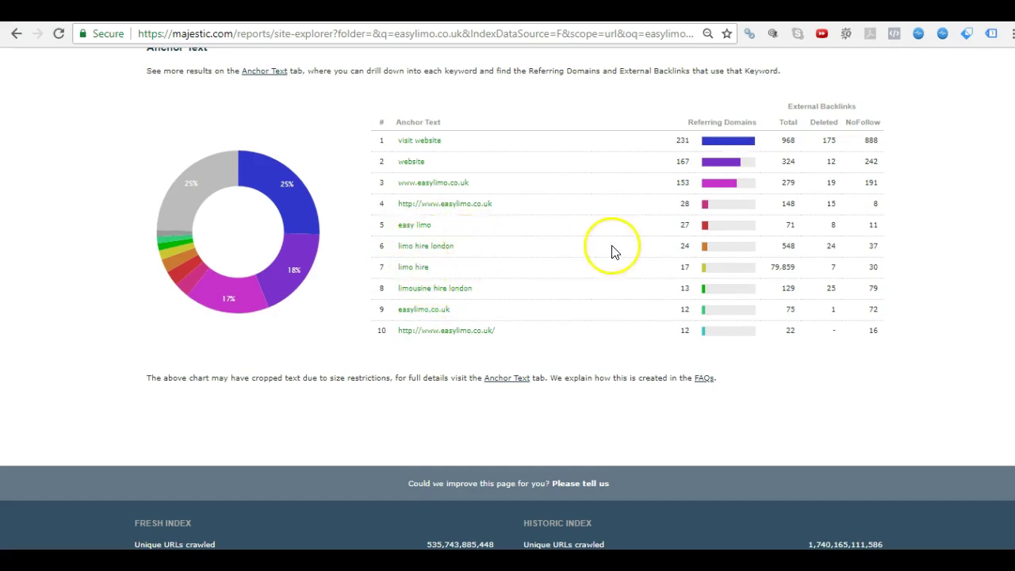
click(176, 272)
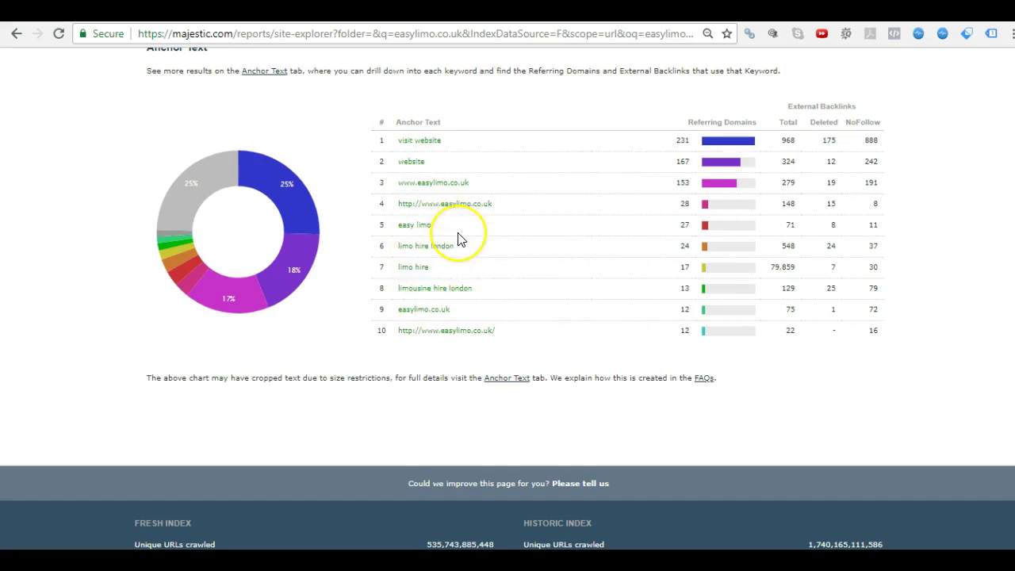
scroll(460, 238, up, 5)
scroll(460, 238, up, 20)
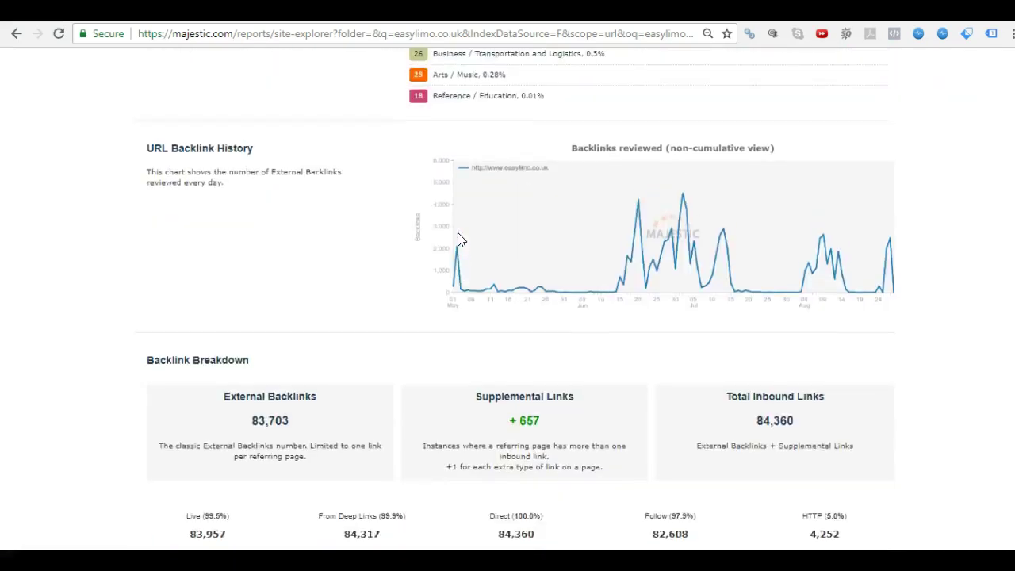
scroll(460, 238, up, 3)
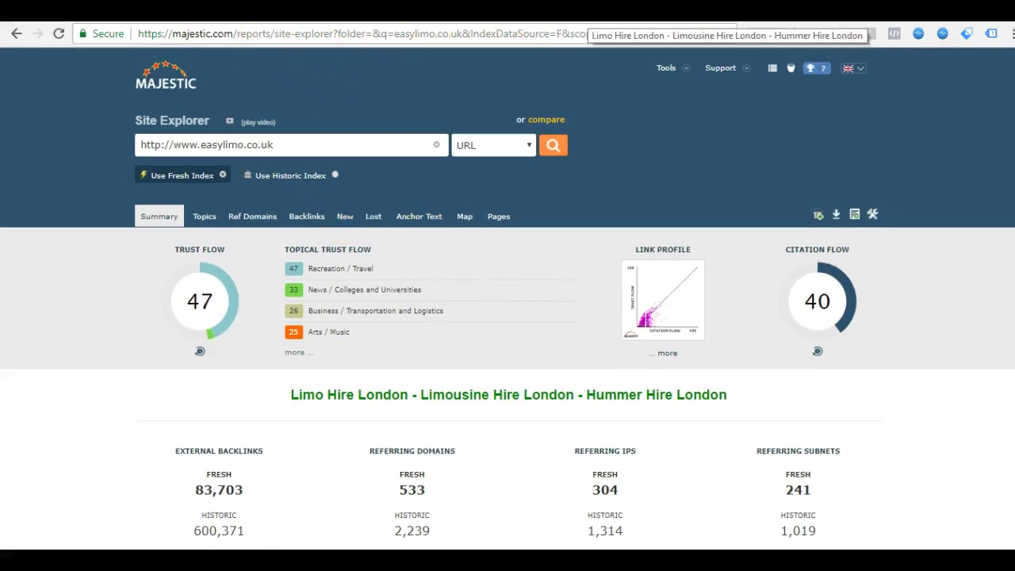
click(587, 12)
- Browse the Easy Limo site's articles and reservation form, then go back to its Majestic summary
scroll(533, 106, down, 10)
scroll(534, 107, down, 15)
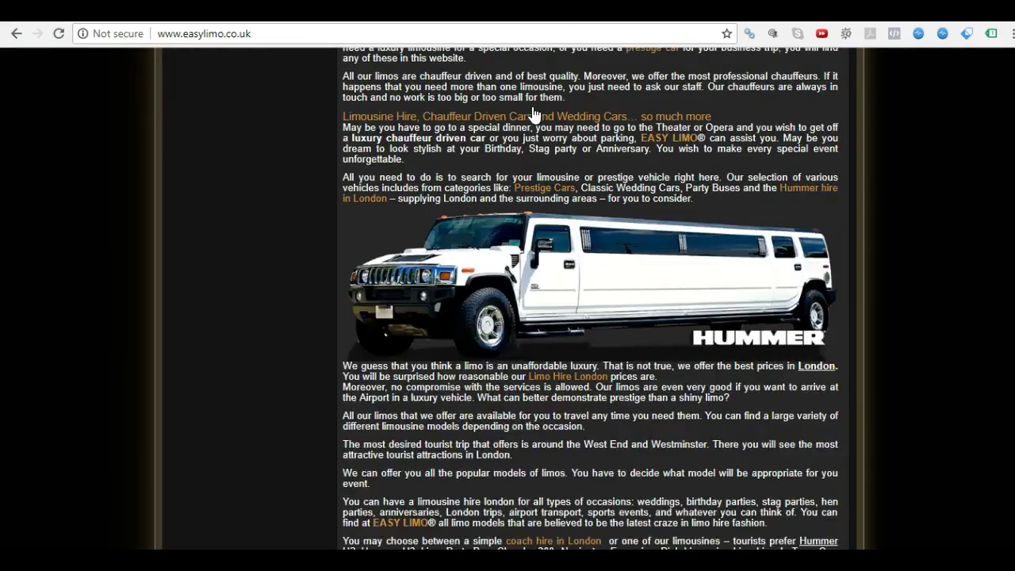
scroll(532, 107, down, 1)
scroll(532, 107, up, 13)
scroll(532, 106, up, 3)
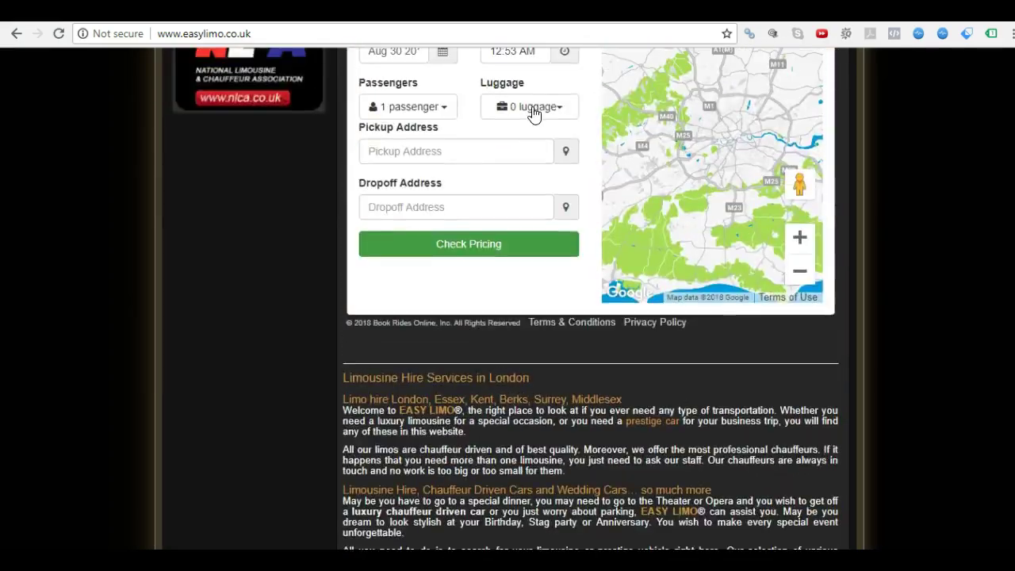
scroll(532, 106, down, 4)
scroll(532, 106, down, 10)
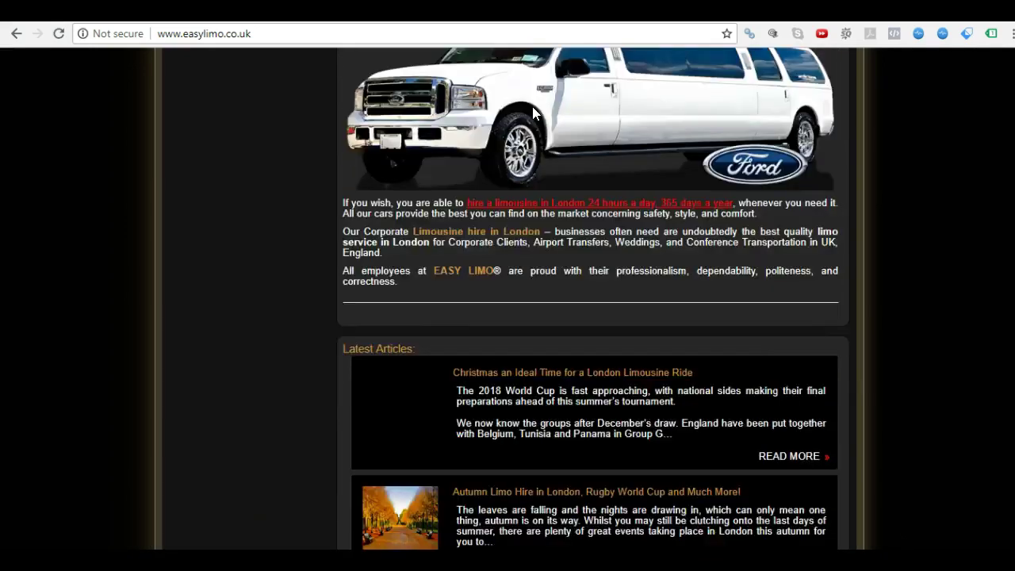
scroll(532, 106, up, 14)
scroll(533, 113, up, 8)
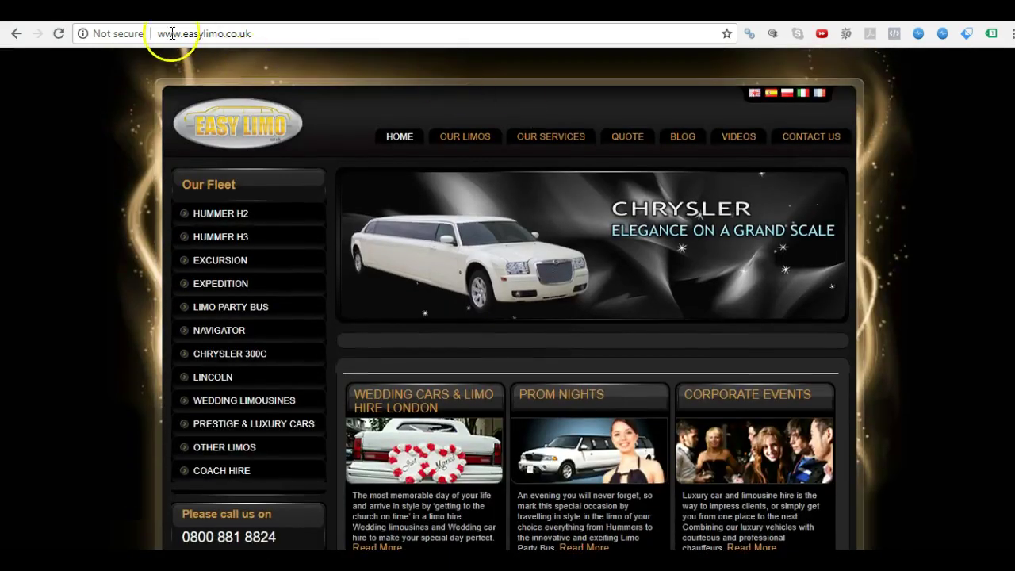
key(alt+Left)
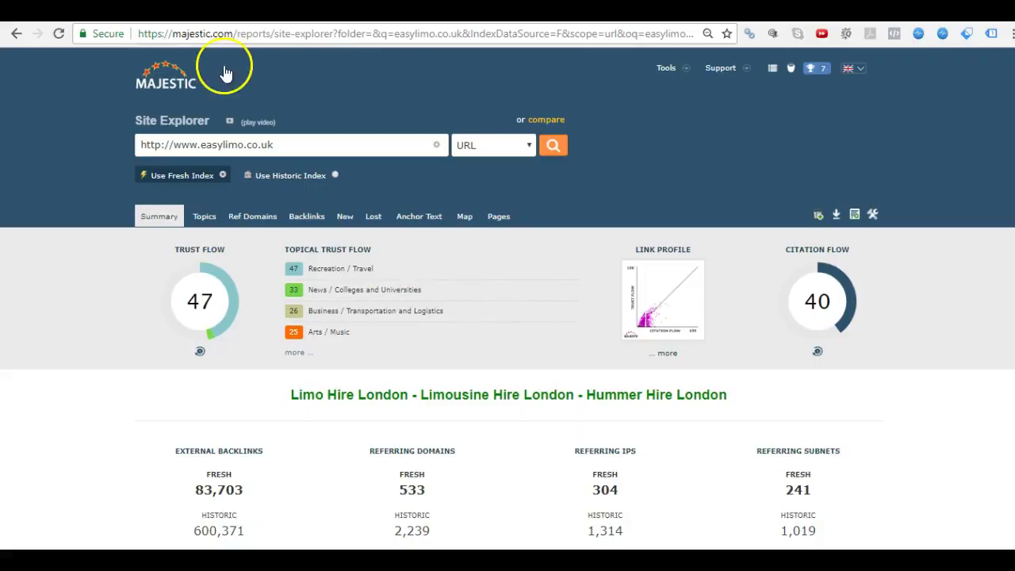
- Check limousinesinlondon.com's Majestic summary: Trust Flow 0, Citation Flow 23, 64 backlinks from 15 domains
key(alt+Left)
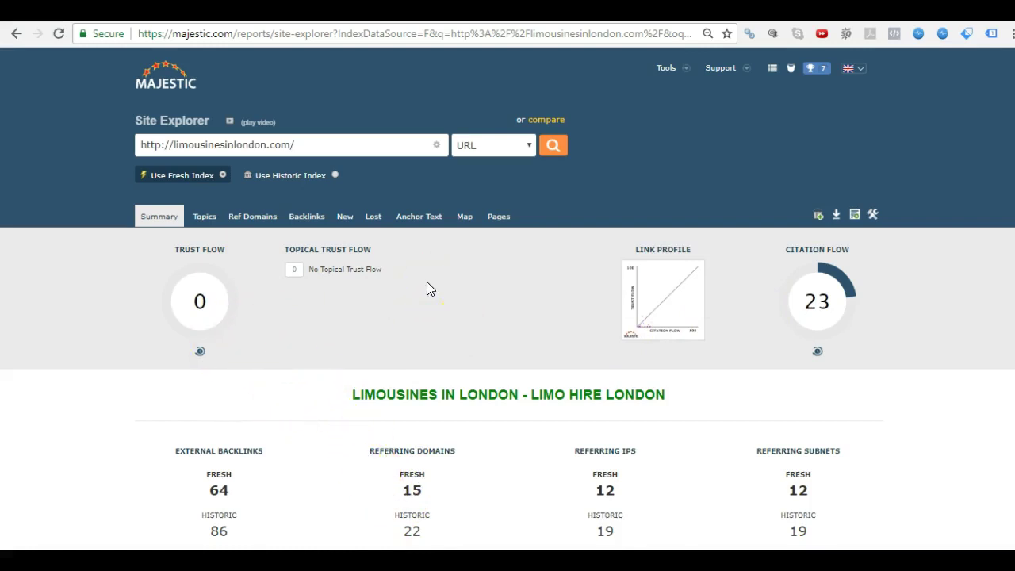
scroll(427, 288, down, 5)
scroll(426, 288, up, 5)
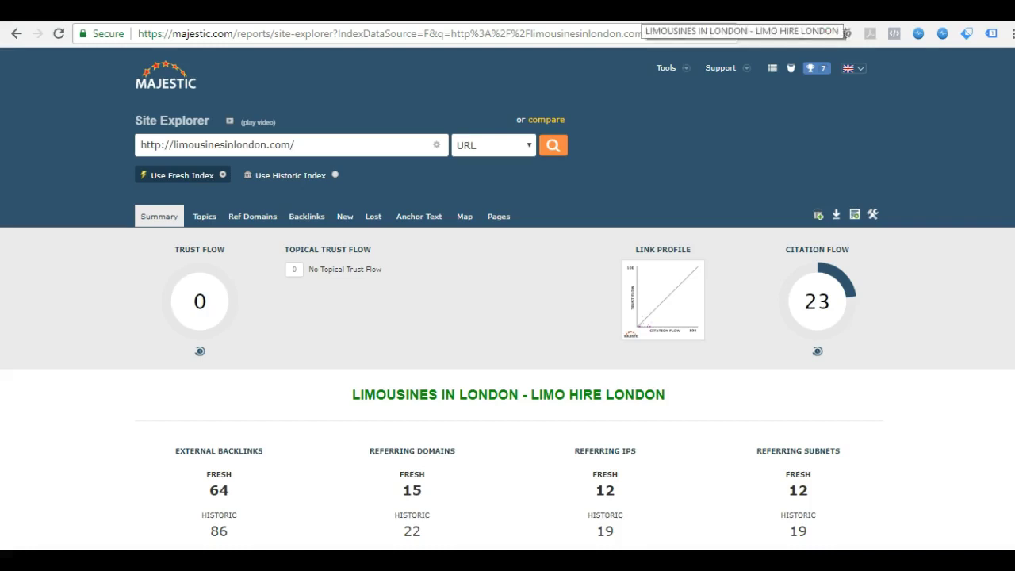
click(650, 11)
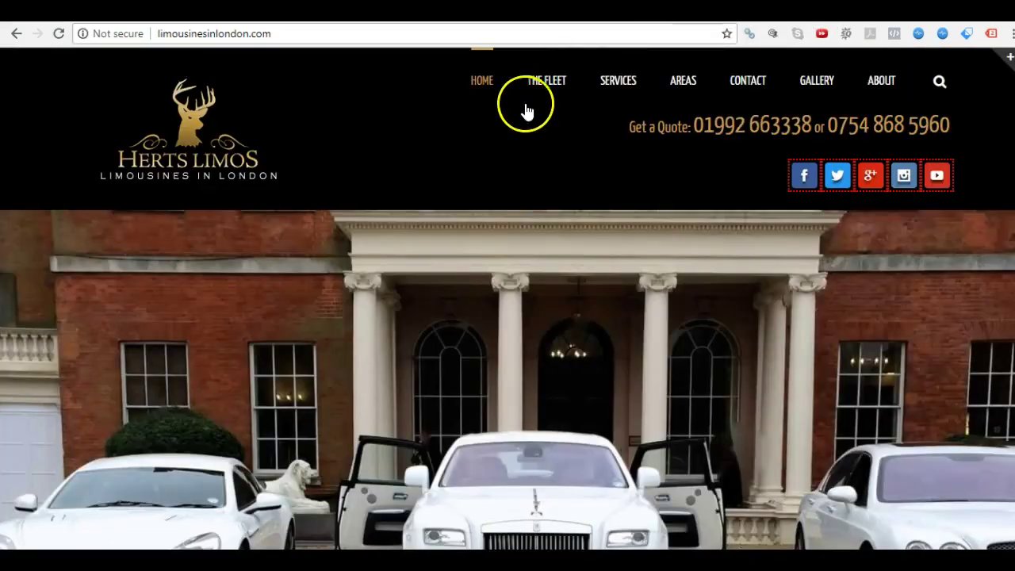
scroll(398, 270, down, 10)
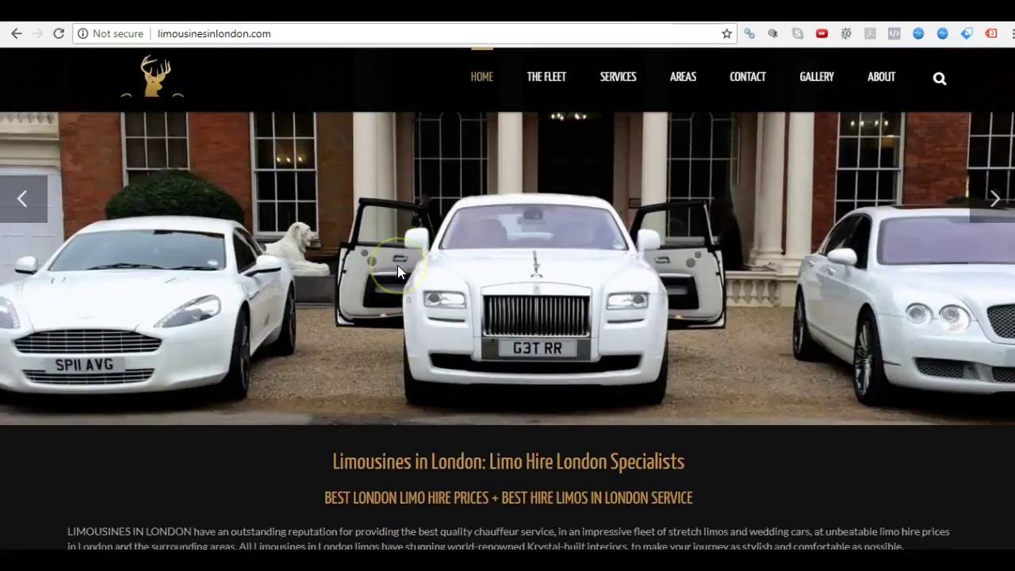
scroll(399, 265, down, 10)
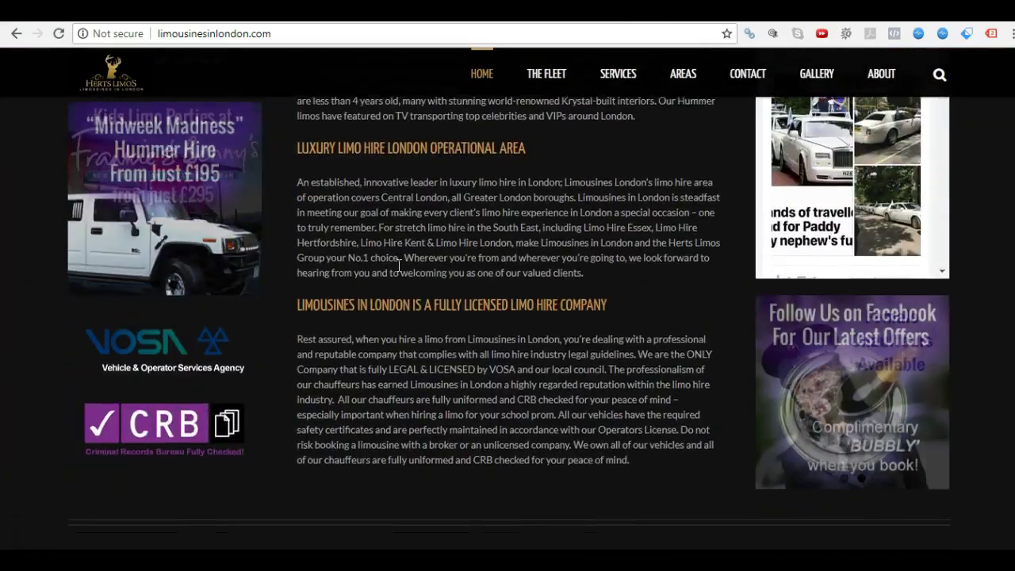
scroll(397, 272, down, 15)
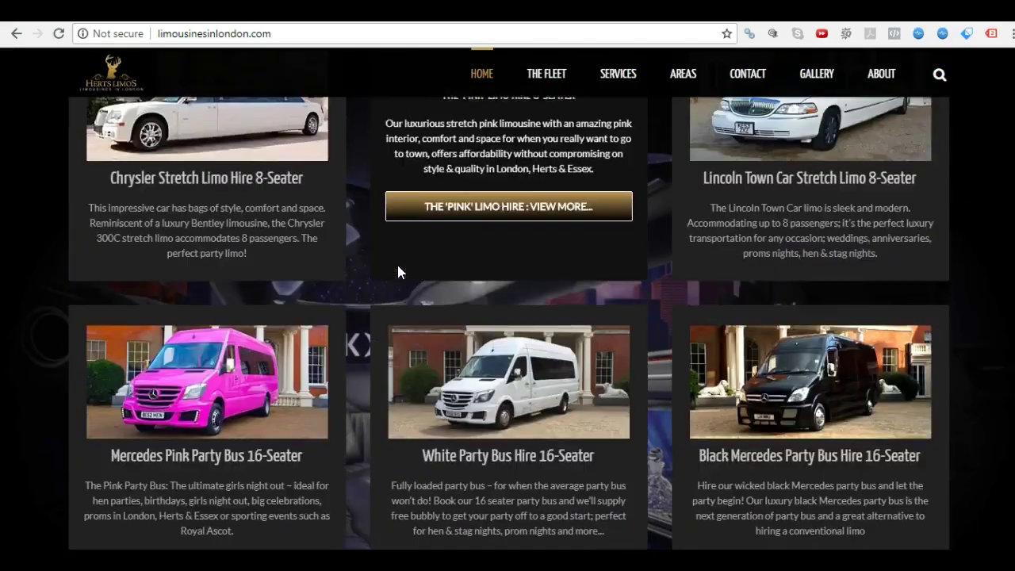
scroll(398, 272, down, 15)
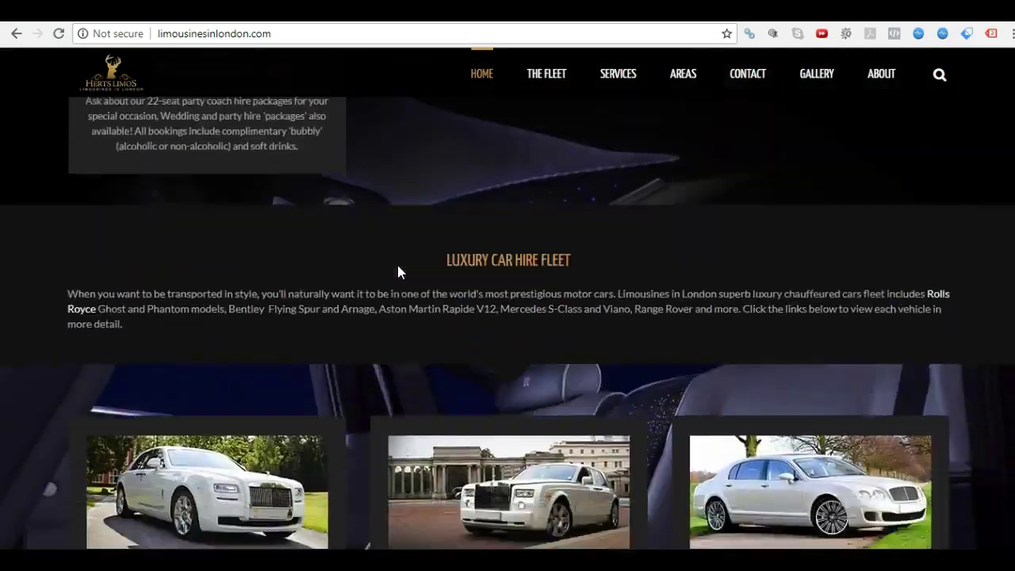
scroll(398, 272, down, 15)
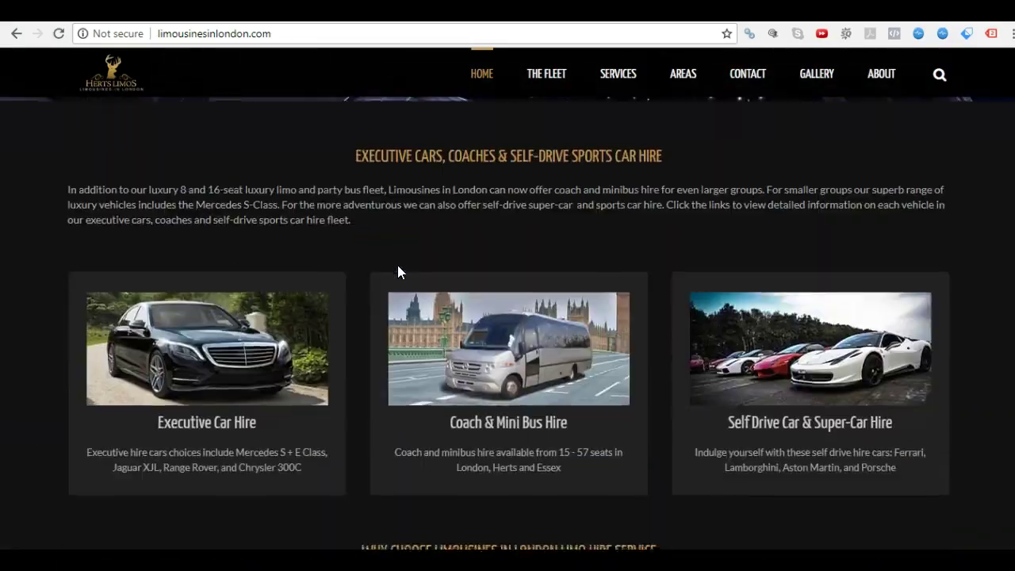
scroll(399, 273, down, 15)
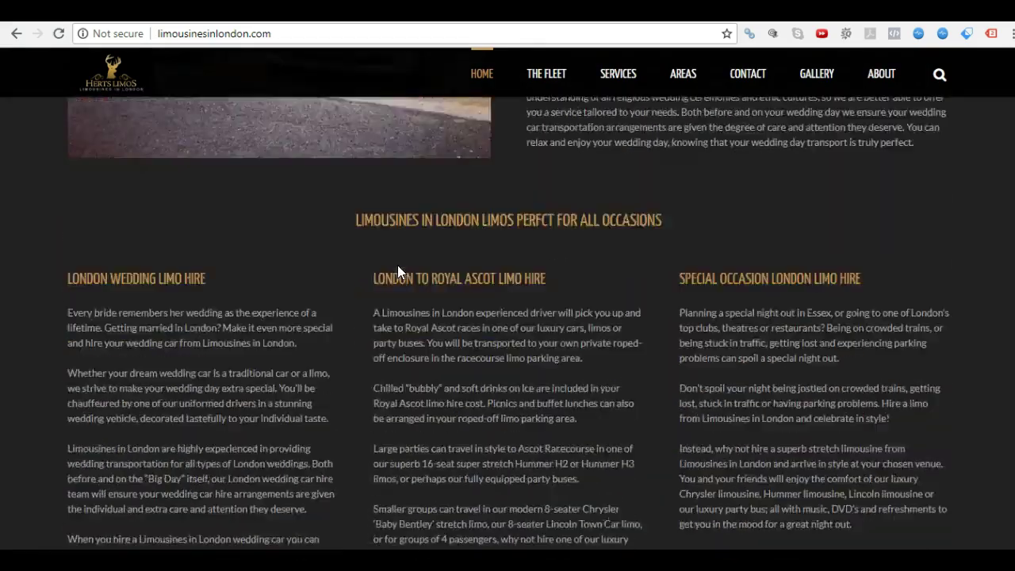
scroll(397, 265, down, 4)
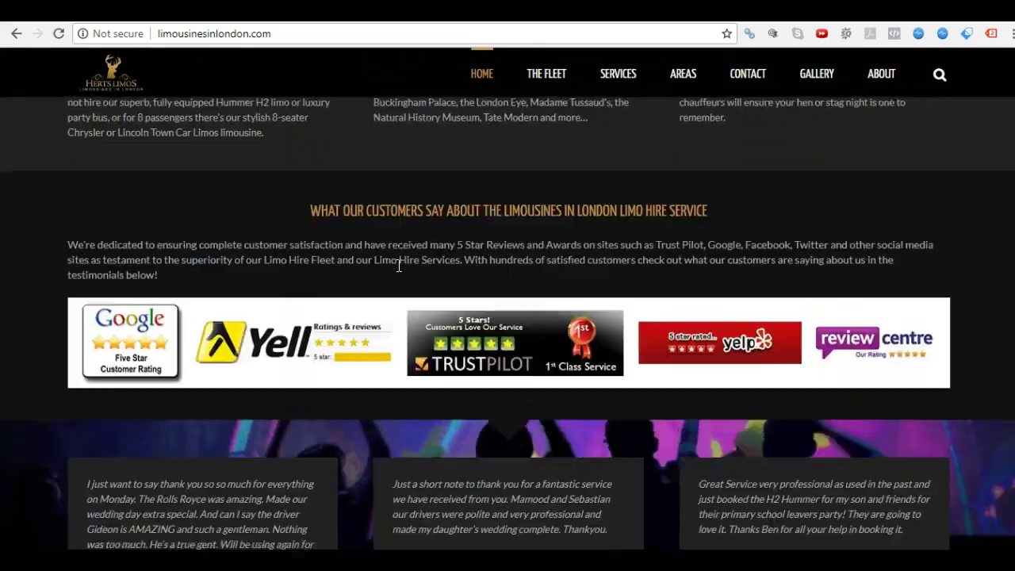
scroll(398, 265, up, 4)
scroll(398, 264, up, 2)
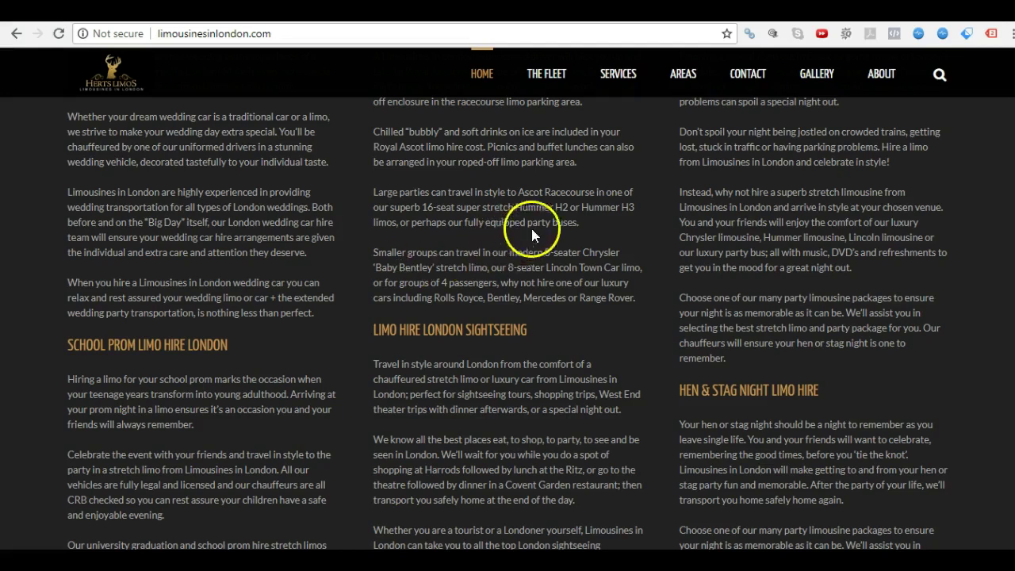
mouse_move(701, 73)
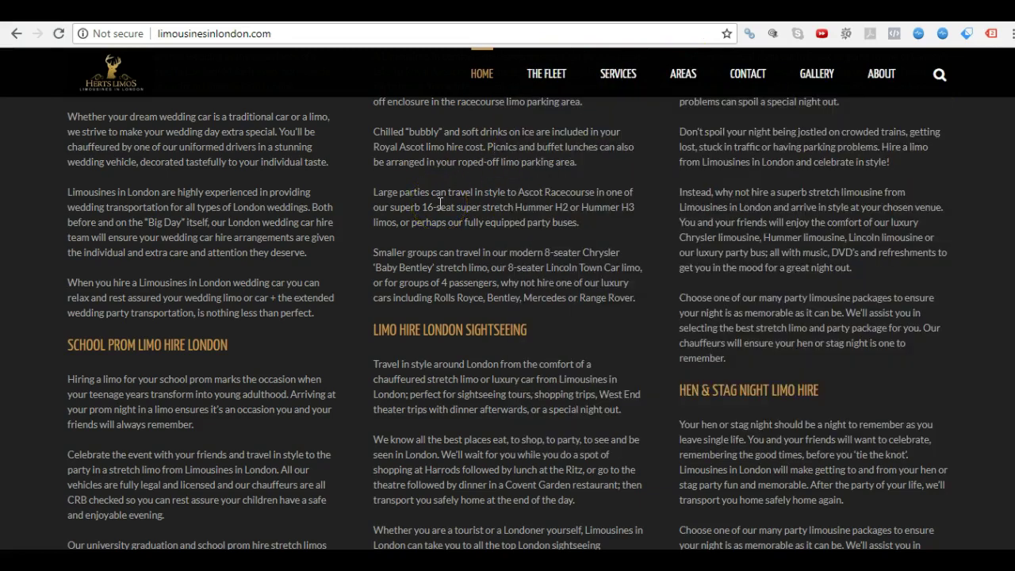
scroll(439, 203, down, 6)
scroll(439, 204, down, 10)
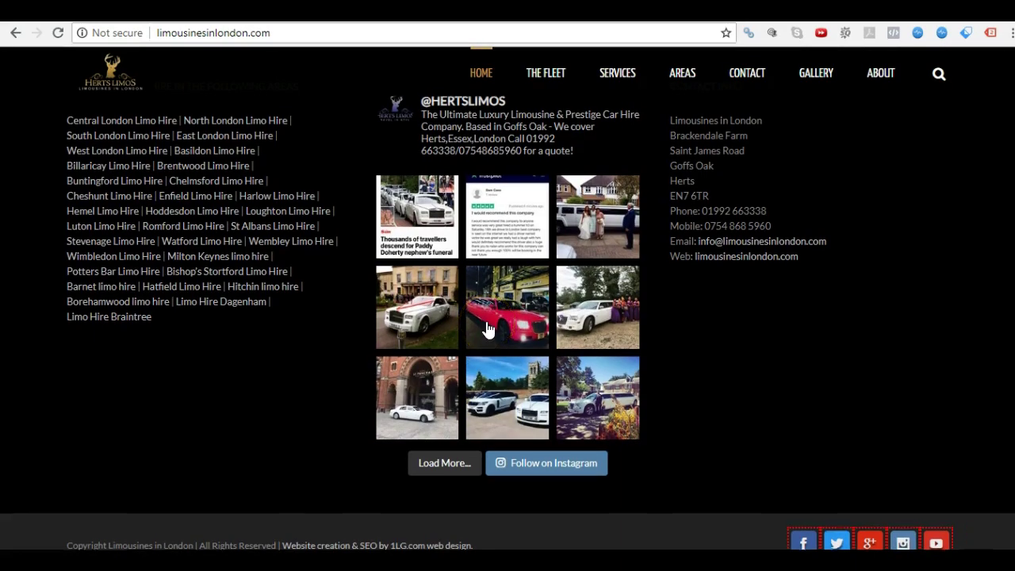
scroll(488, 329, up, 10)
scroll(486, 322, up, 15)
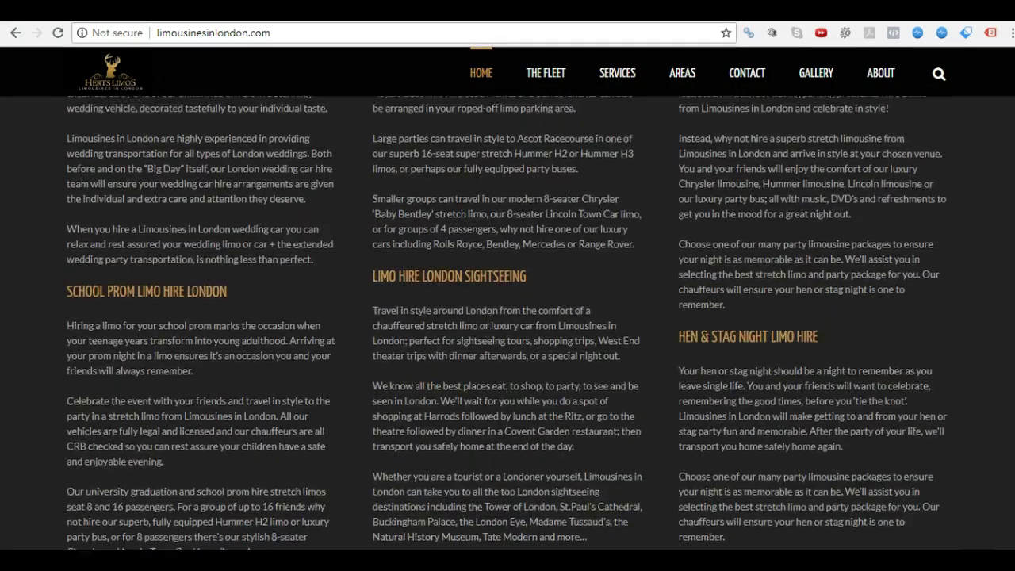
scroll(487, 325, up, 15)
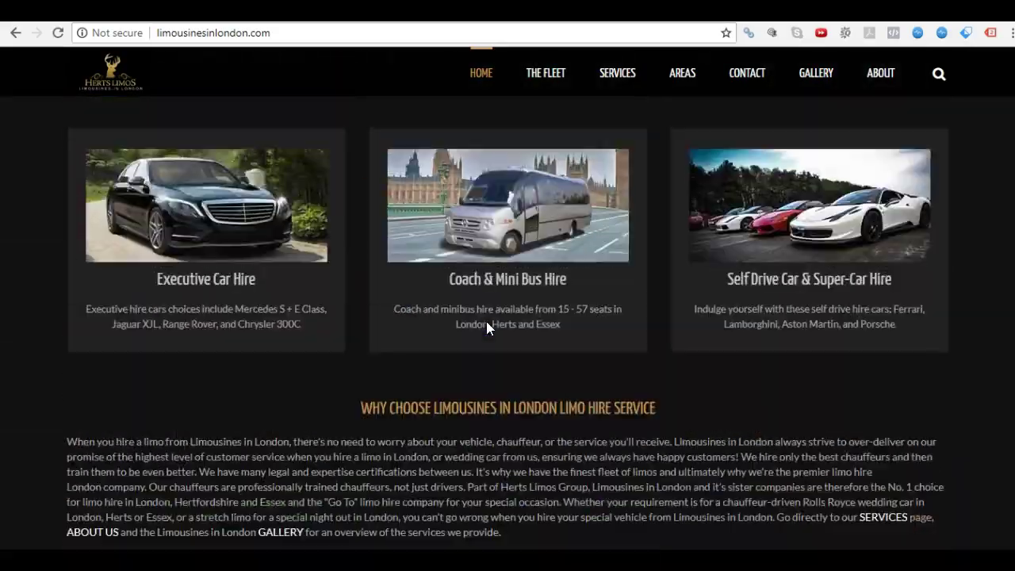
scroll(486, 321, up, 15)
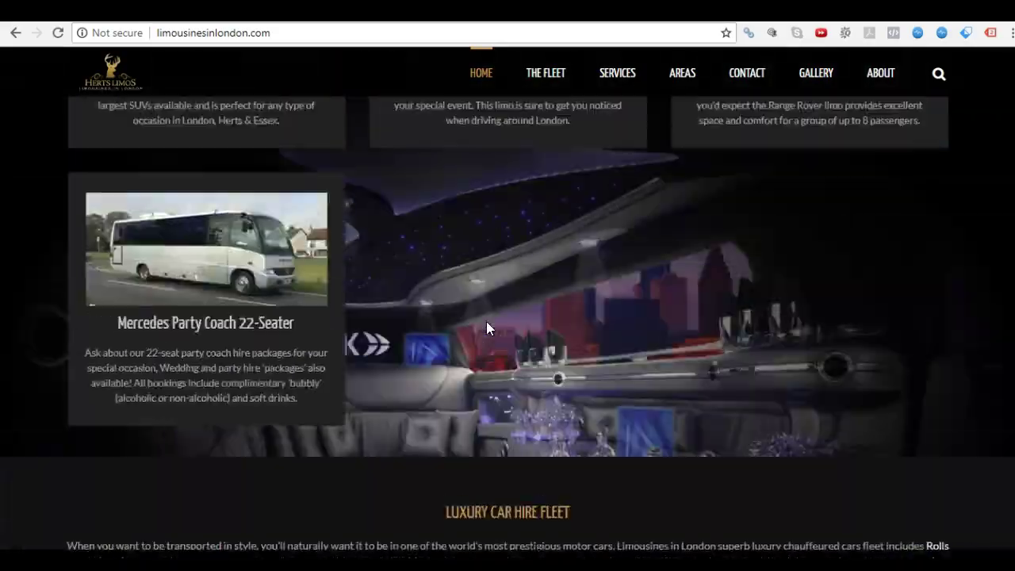
scroll(488, 321, up, 15)
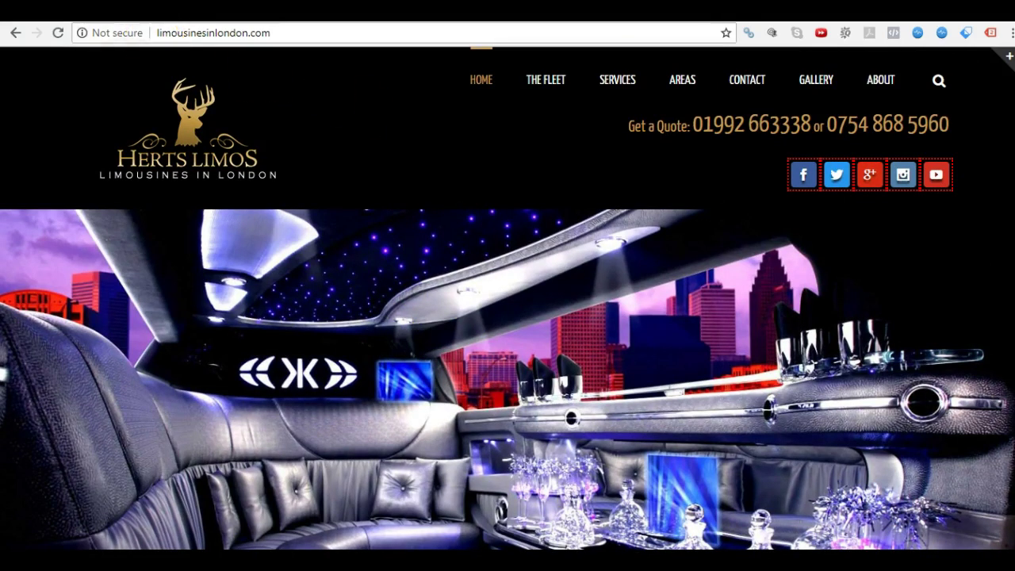
- Switch to booklimo.co.uk's Majestic report (TF 29, CF 33) and scroll through its breakdown and anchor text
key(ctrl+Tab)
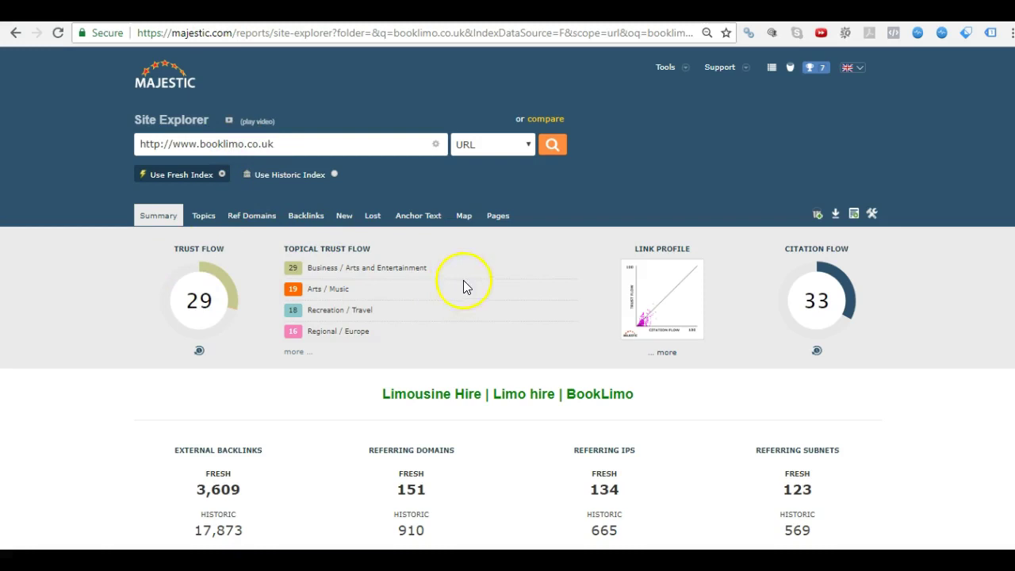
scroll(513, 362, down, 2)
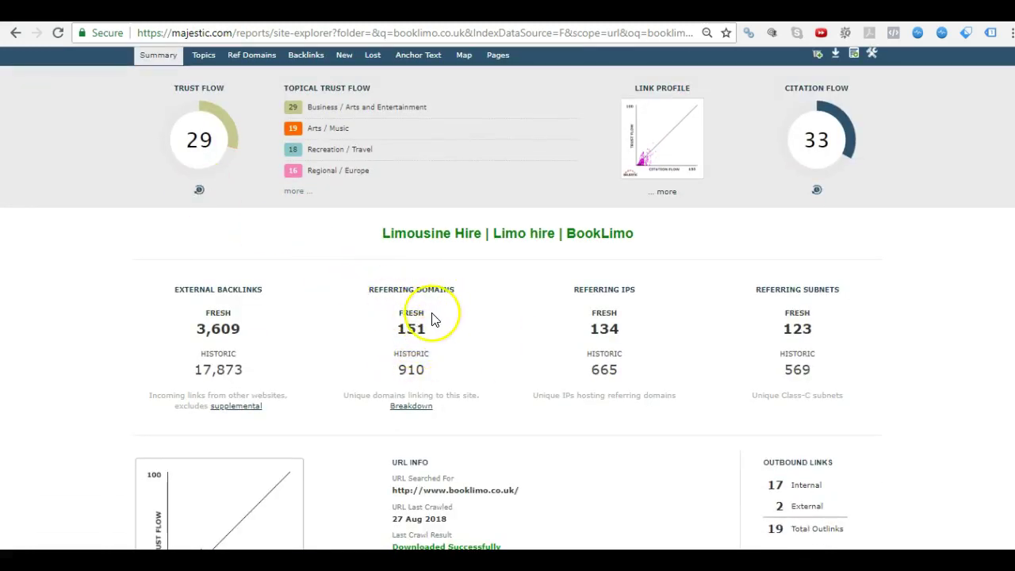
scroll(434, 317, down, 14)
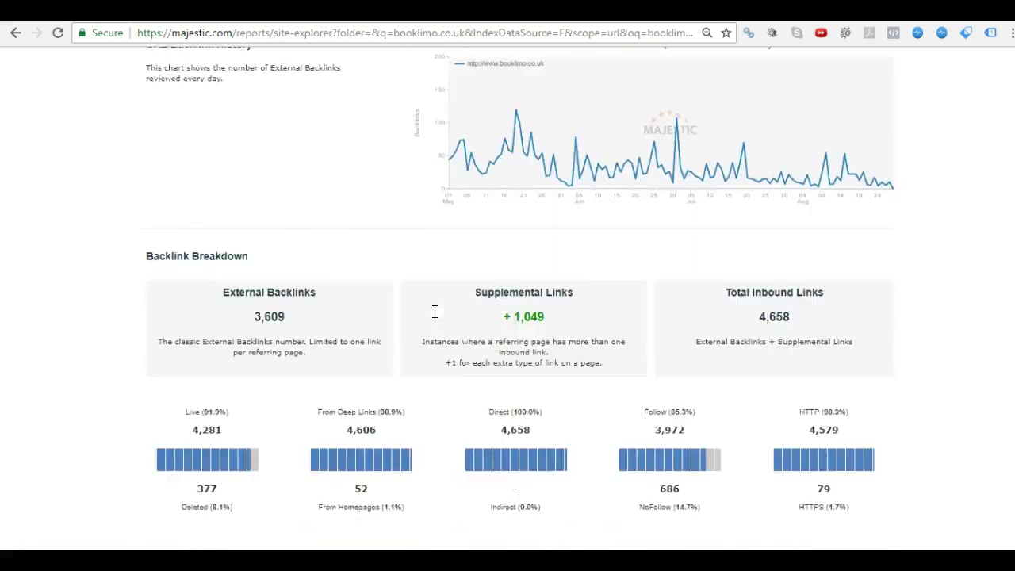
scroll(435, 317, down, 9)
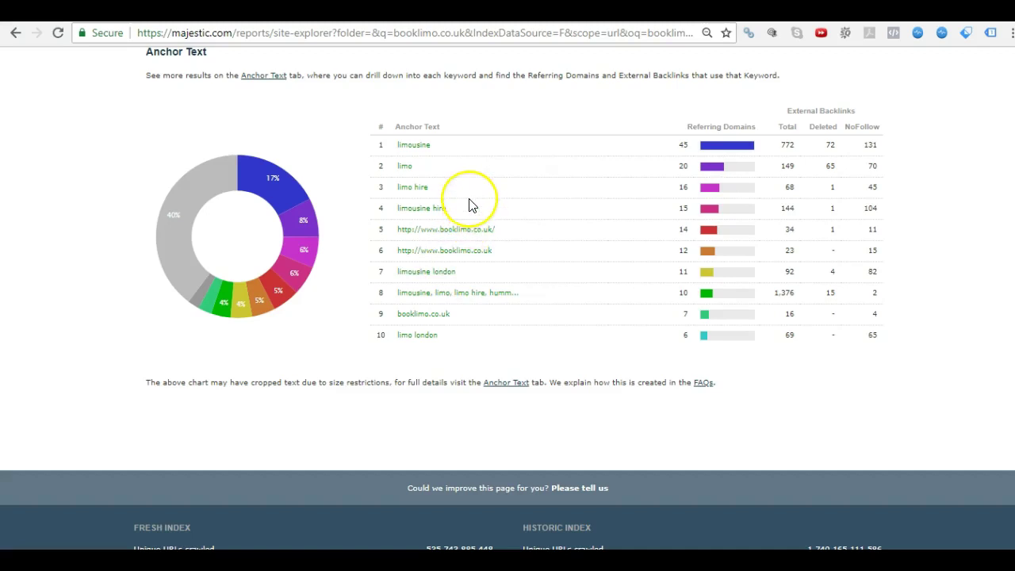
scroll(469, 206, up, 1)
scroll(468, 202, up, 15)
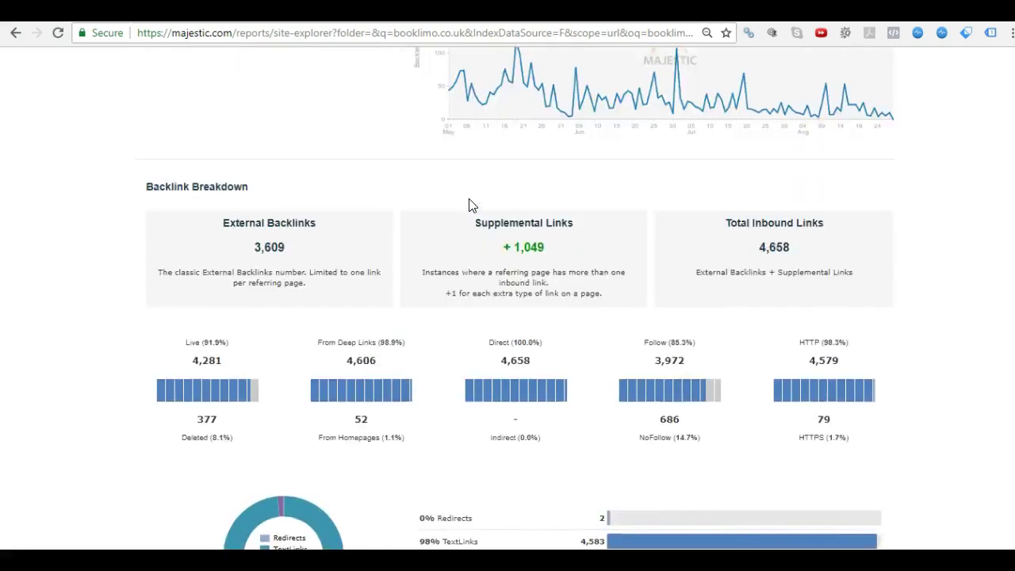
scroll(469, 206, up, 10)
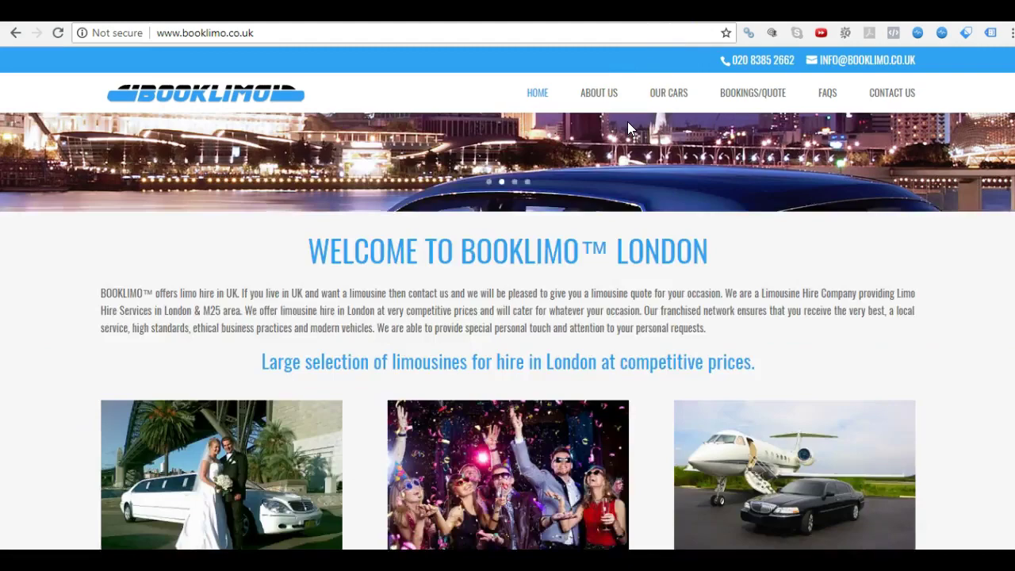
scroll(629, 127, down, 6)
scroll(630, 129, up, 3)
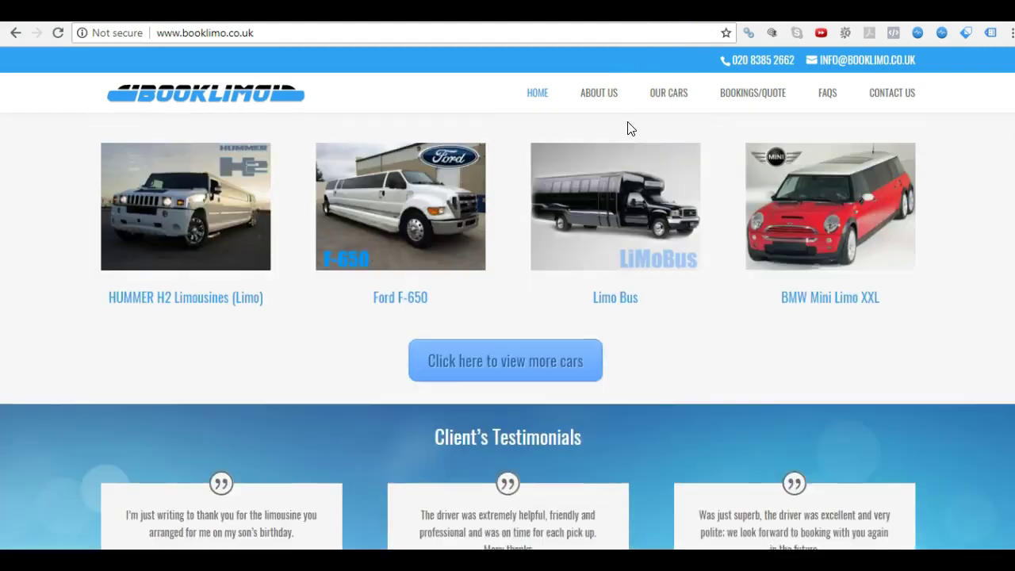
scroll(629, 126, up, 8)
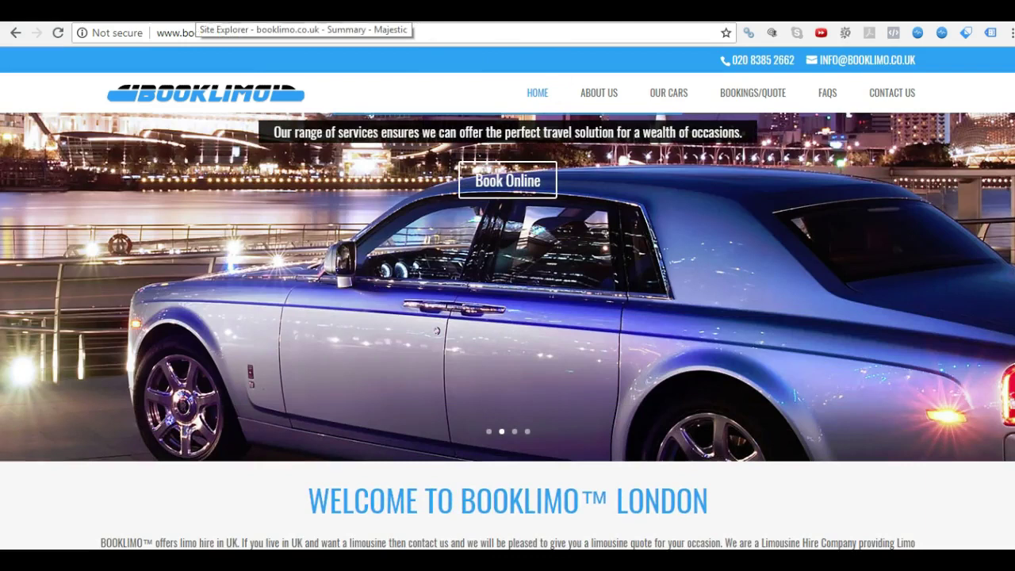
click(206, 11)
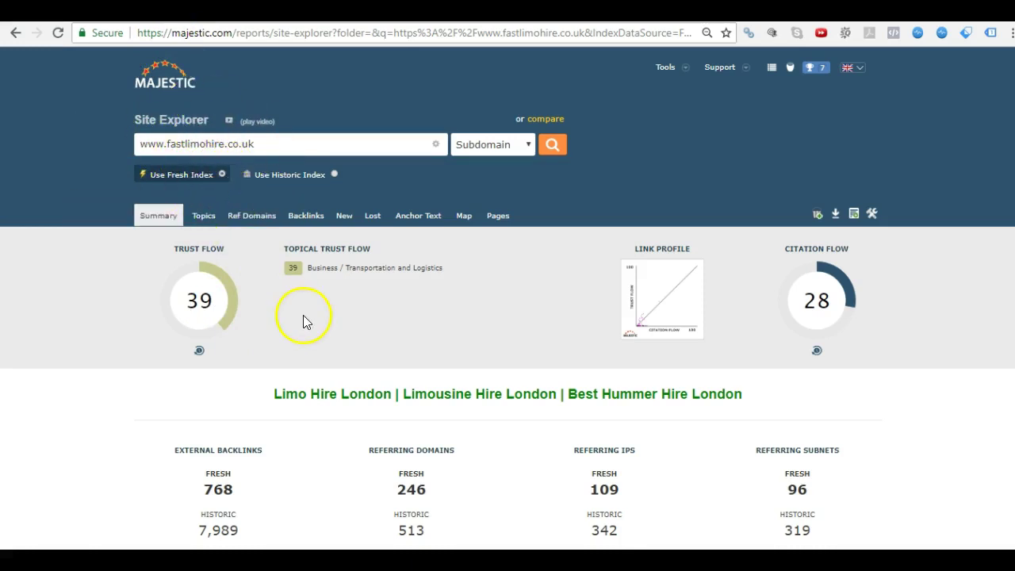
- Scroll fastlimohire.co.uk's report down to the anchor-text donut chart and back to the top
scroll(426, 317, down, 2)
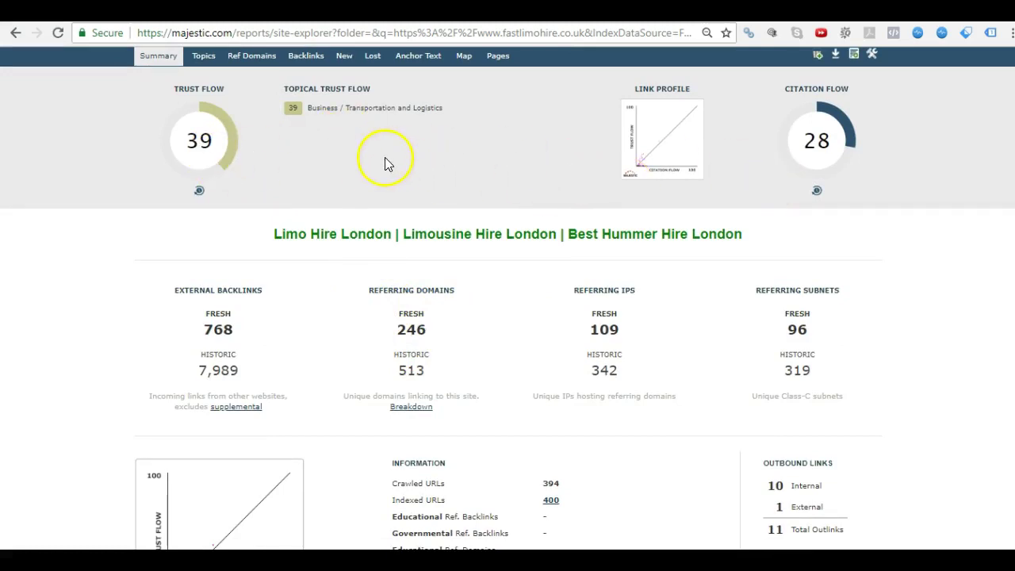
scroll(368, 167, down, 12)
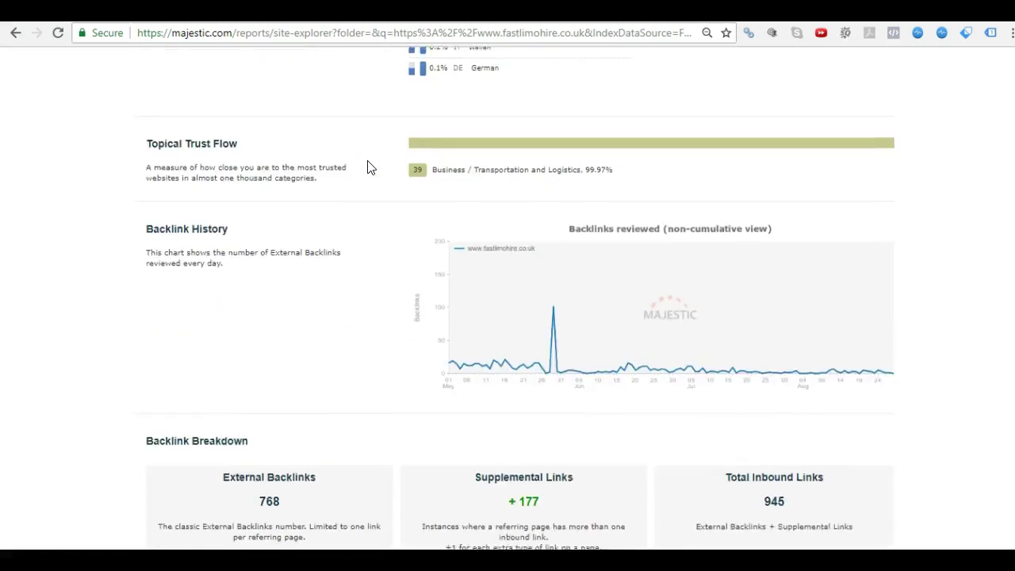
scroll(368, 166, down, 12)
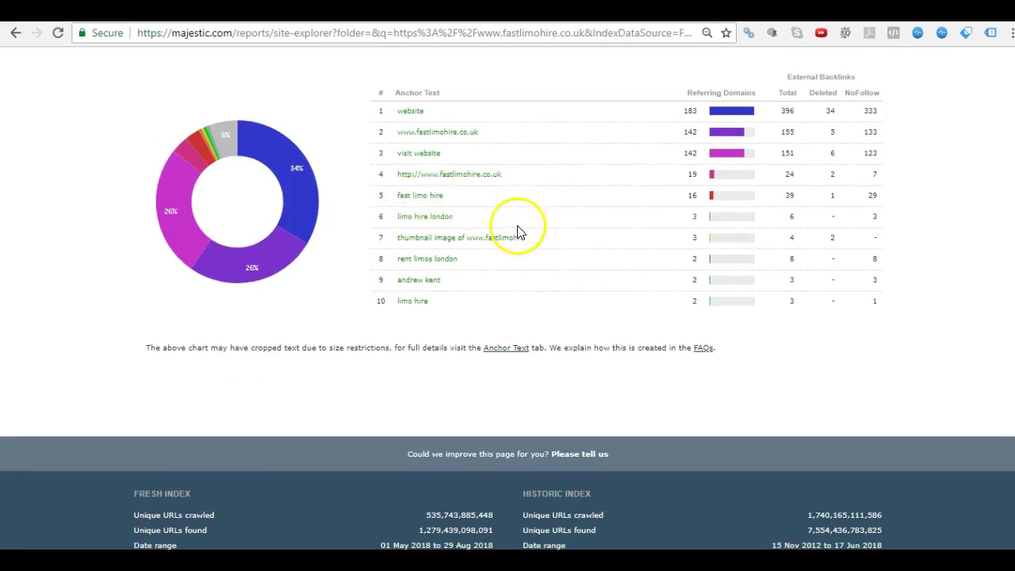
mouse_move(222, 166)
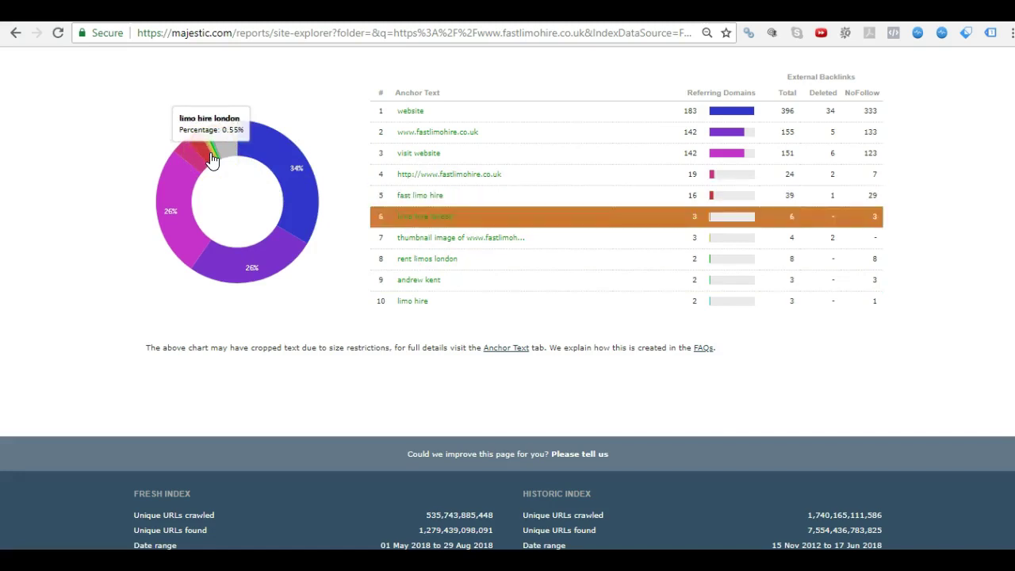
scroll(571, 313, up, 20)
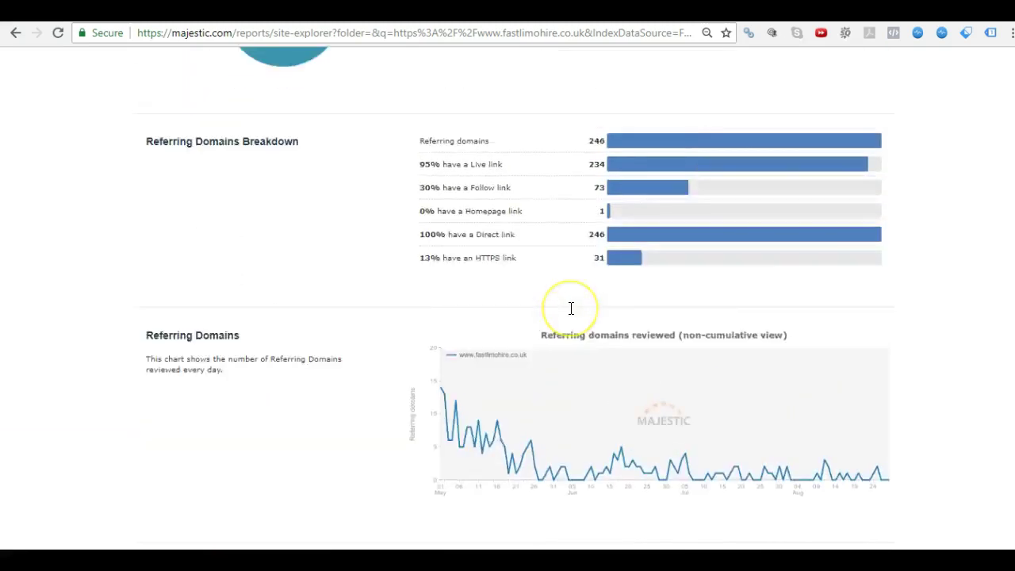
scroll(571, 308, up, 10)
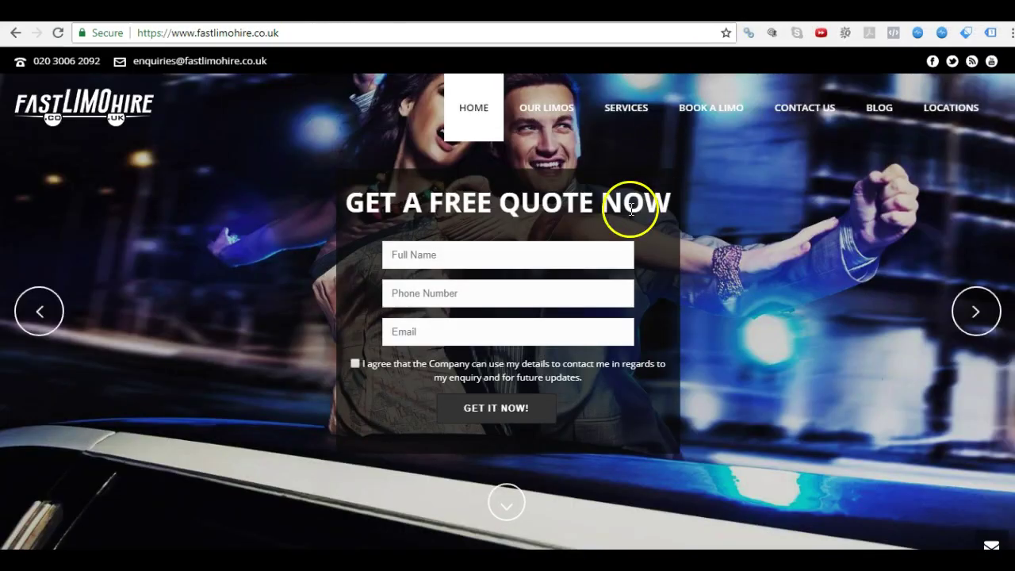
- Look over the fastlimohire.co.uk homepage, ending on limohire-sportcarhire.co.uk's Majestic summary (TF 26, CF 32)
scroll(630, 206, down, 3)
scroll(630, 209, down, 15)
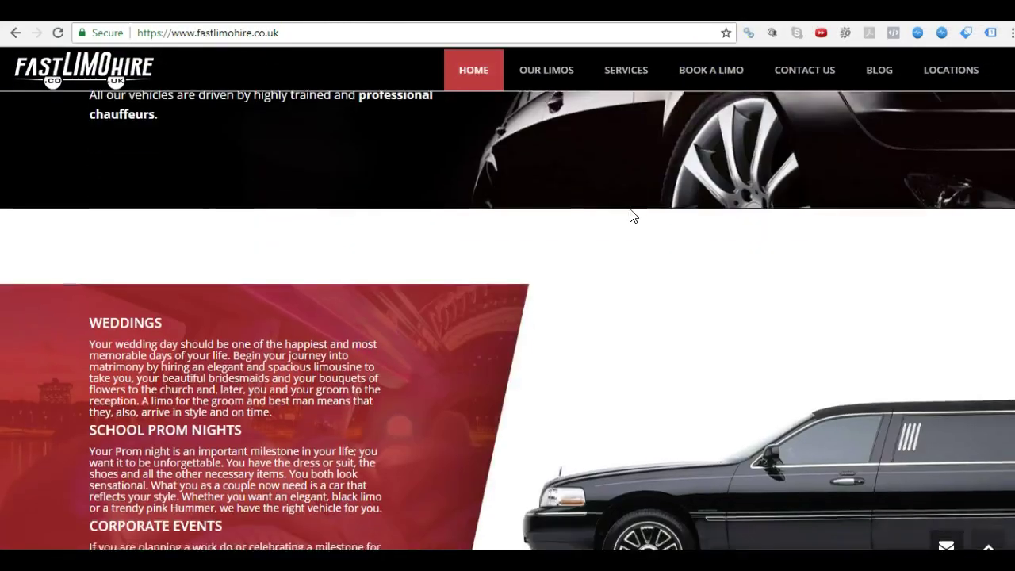
scroll(632, 215, down, 20)
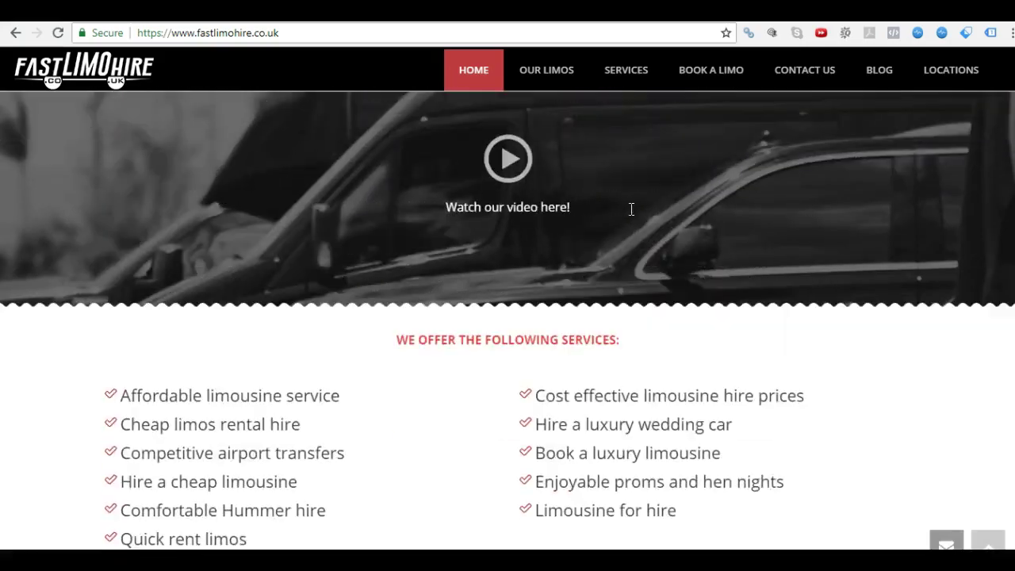
scroll(632, 215, down, 2)
scroll(629, 215, up, 12)
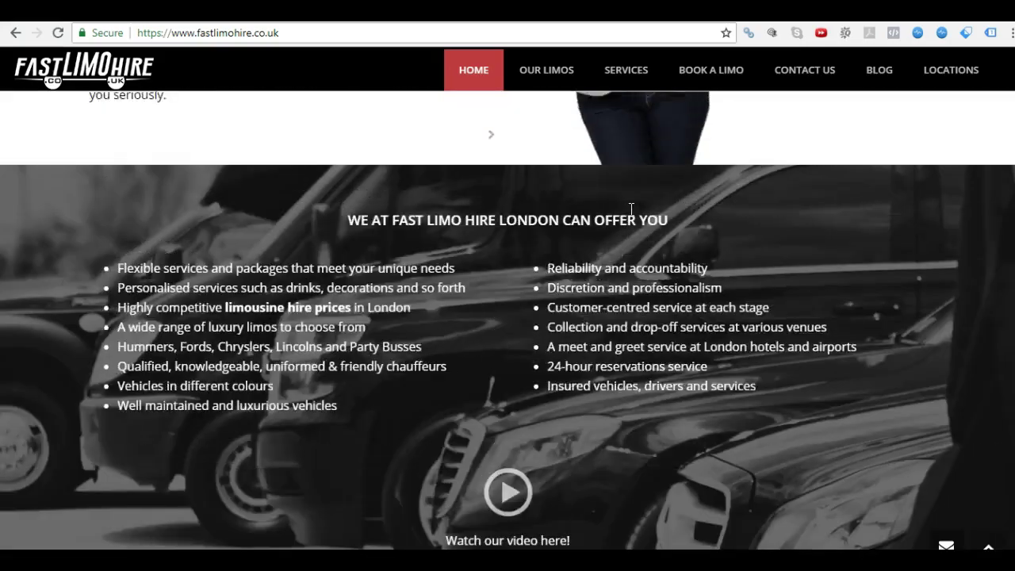
scroll(632, 209, up, 15)
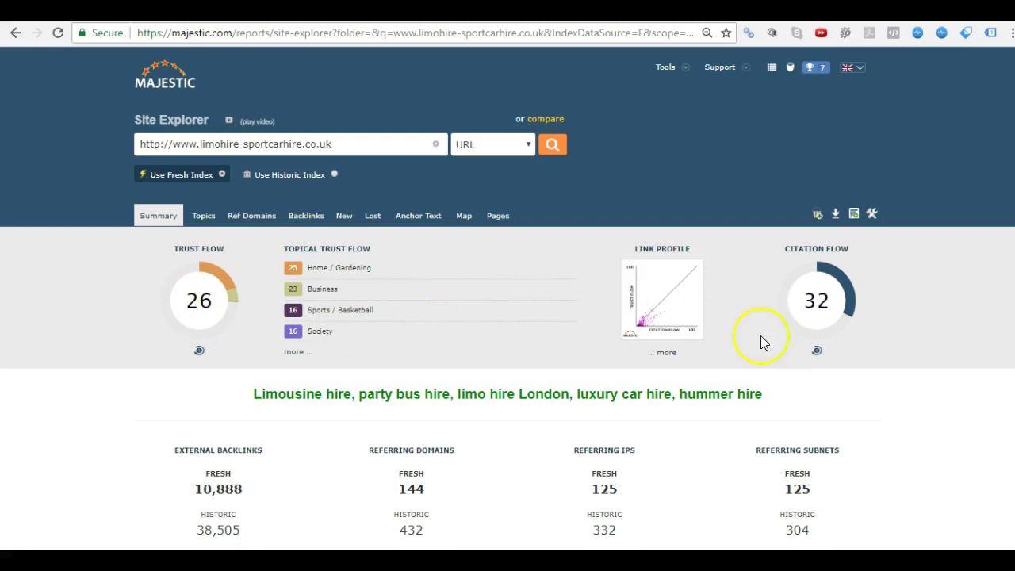
- Scroll the limohire-sportcarhire.co.uk summary down to the anchor text table showing 'limo hire in london' (7 domains)
scroll(446, 294, down, 3)
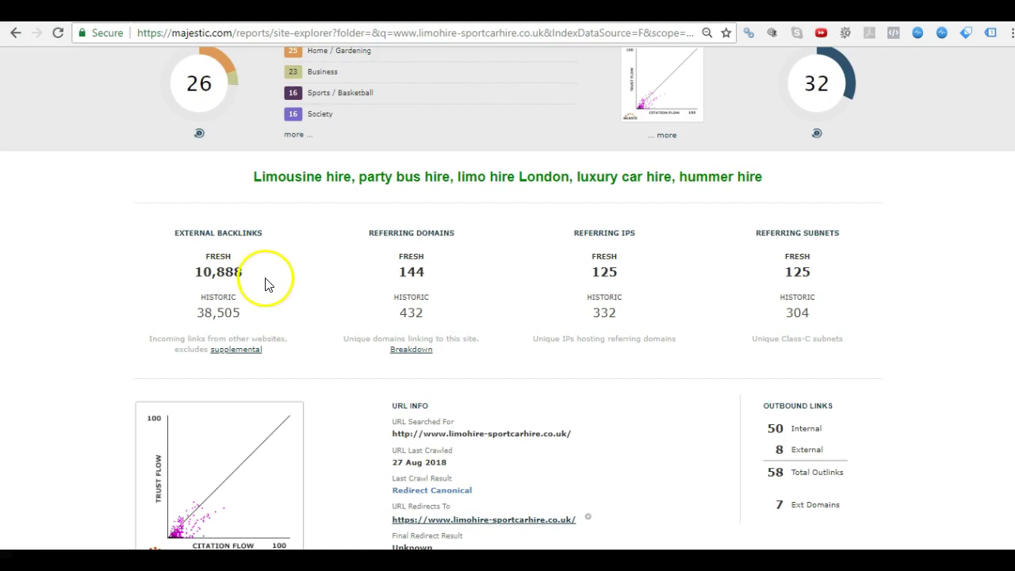
scroll(286, 274, up, 2)
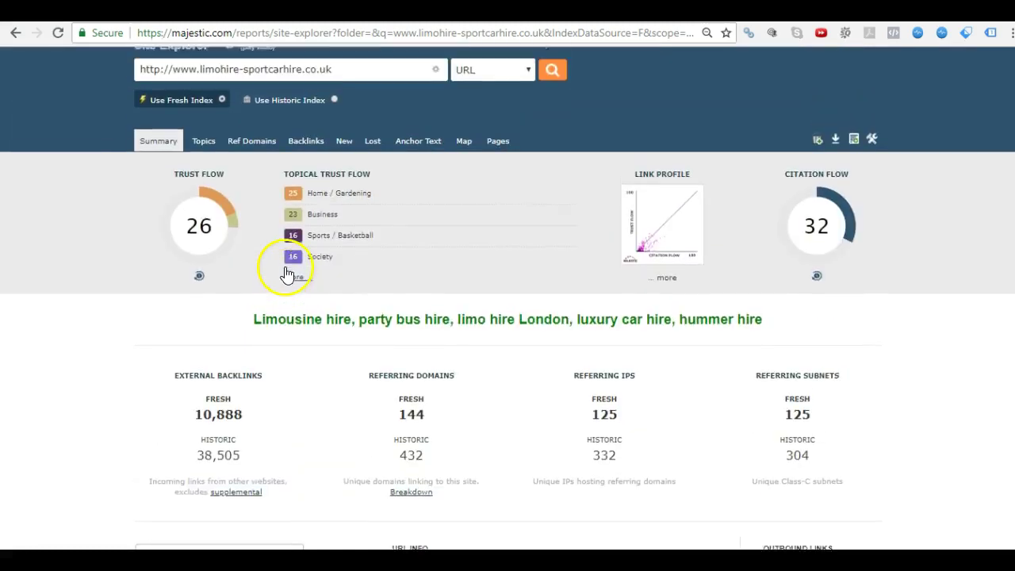
scroll(287, 274, up, 1)
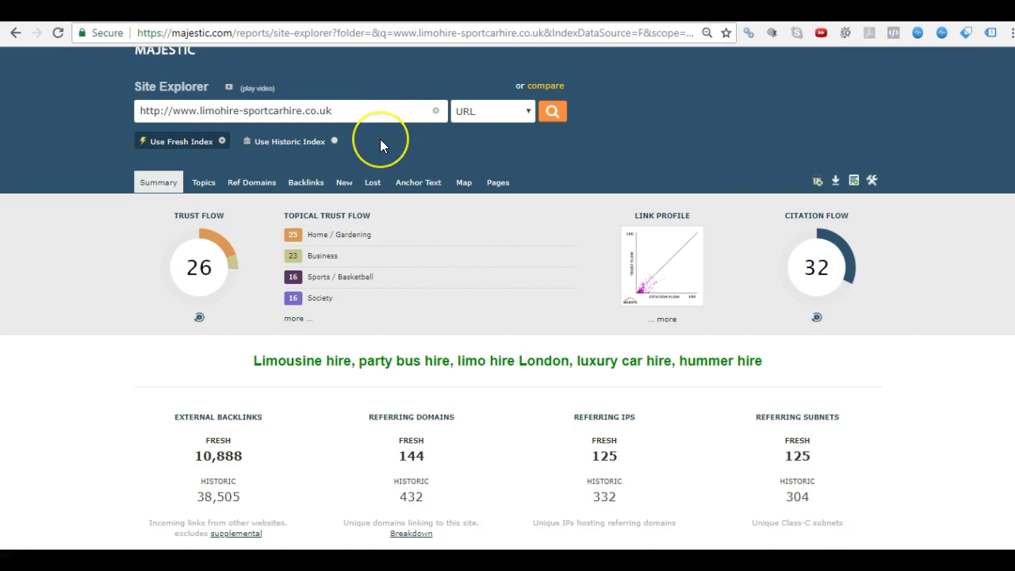
scroll(381, 147, down, 5)
scroll(379, 145, down, 15)
scroll(380, 146, down, 7)
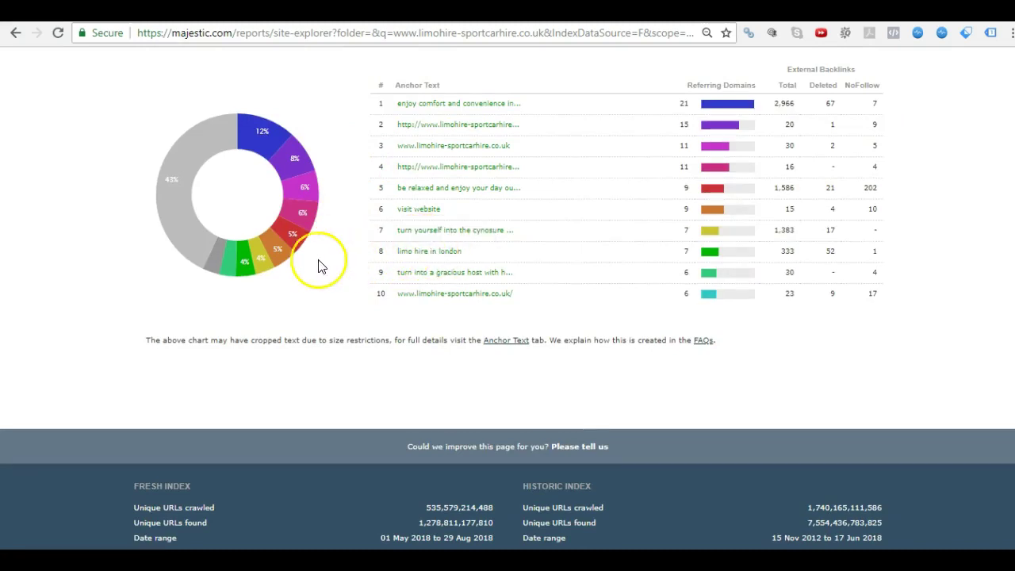
- Inspect the anchor-text donut shares, then return to Trust Flow 26, Citation Flow 32, 10,888 fresh backlinks
mouse_move(270, 266)
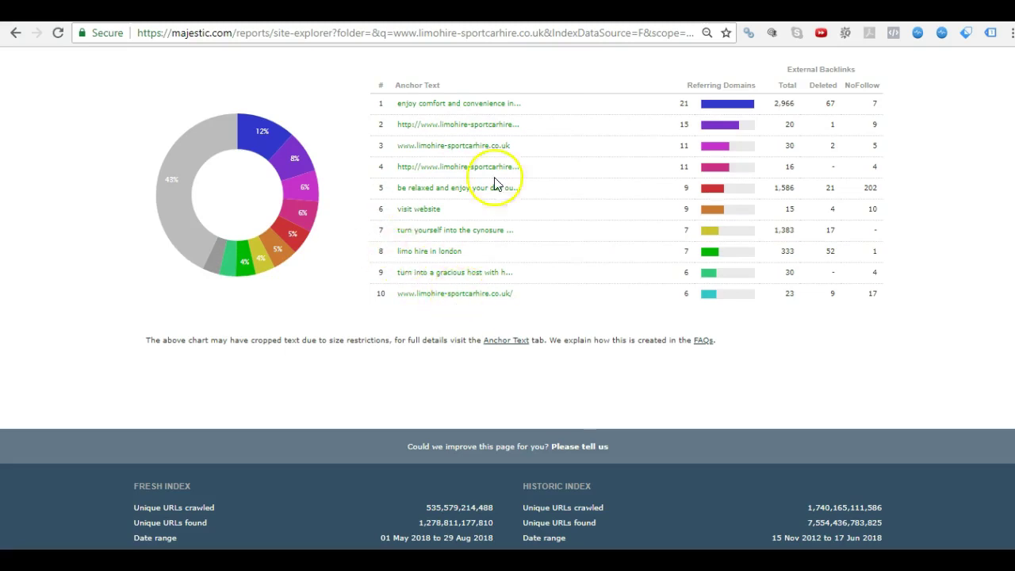
scroll(423, 260, up, 9)
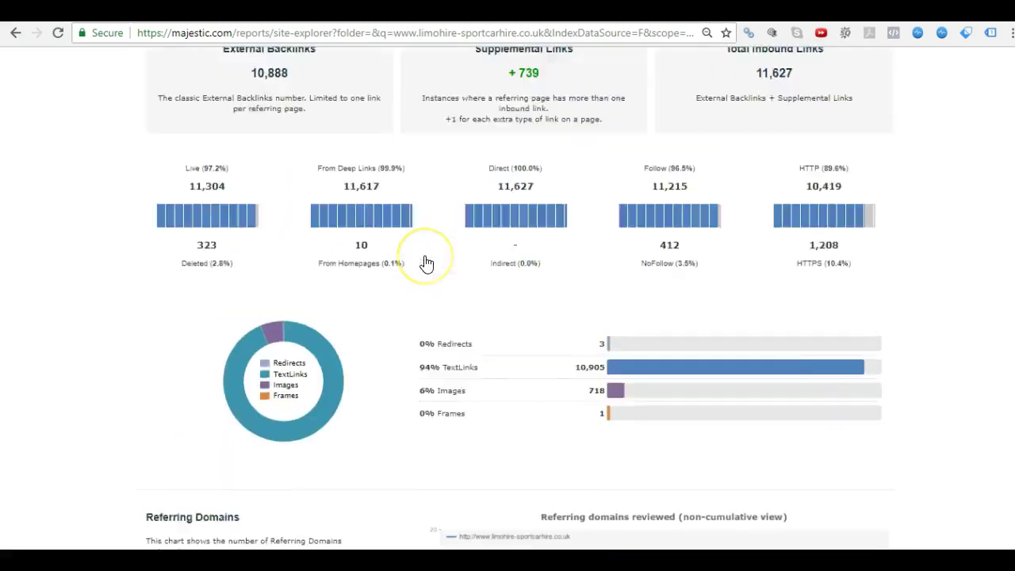
scroll(426, 261, up, 15)
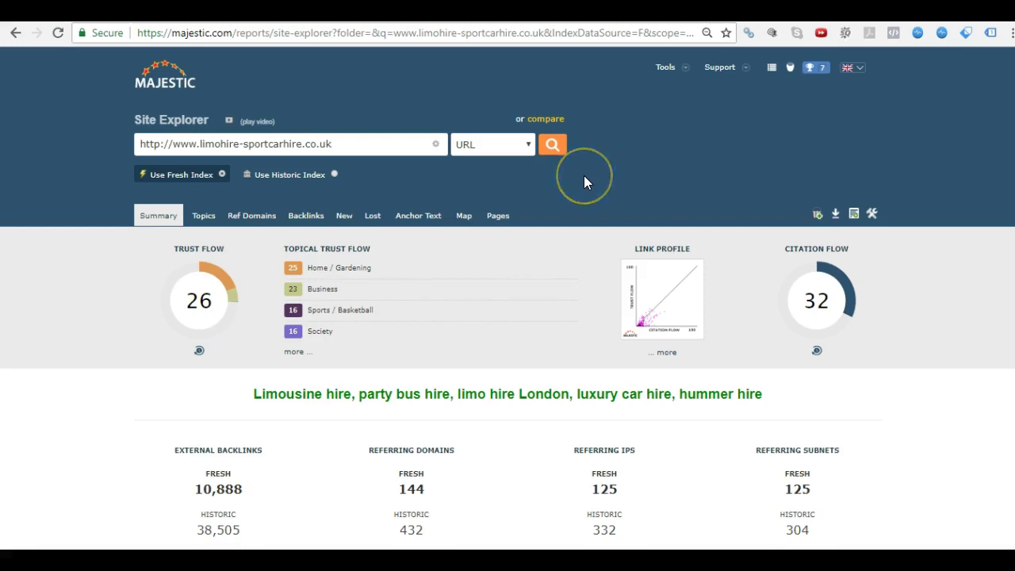
scroll(585, 177, down, 9)
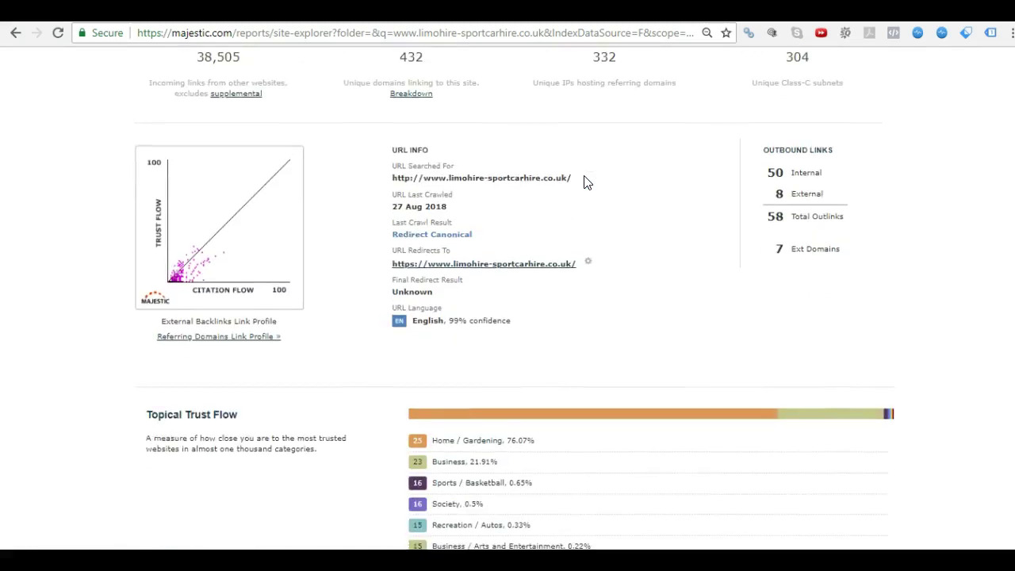
scroll(584, 182, up, 9)
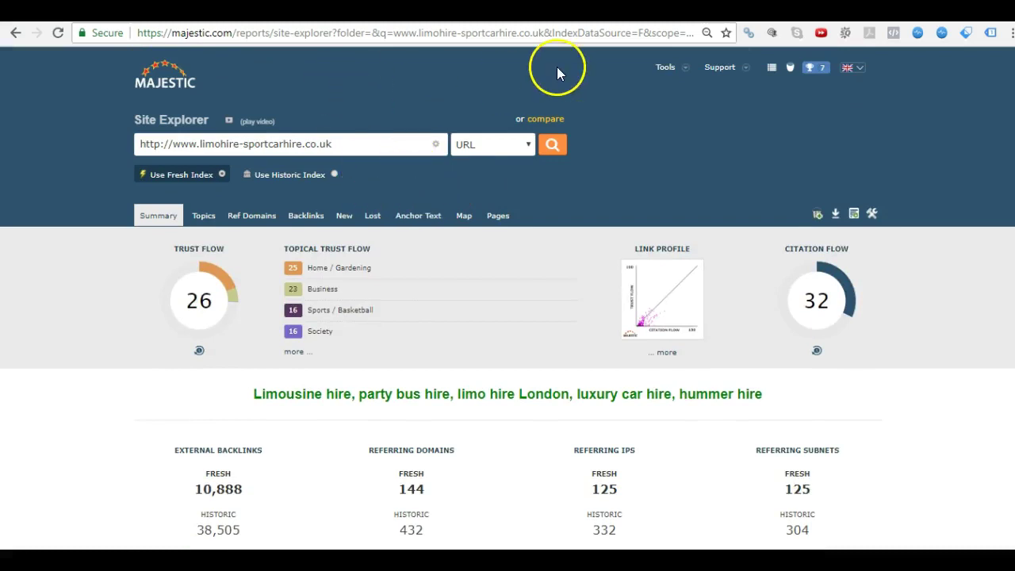
- Bring up the limohire-sportcarhire.co.uk homepage and scroll from the hero banner down and back up
key(ctrl+Tab)
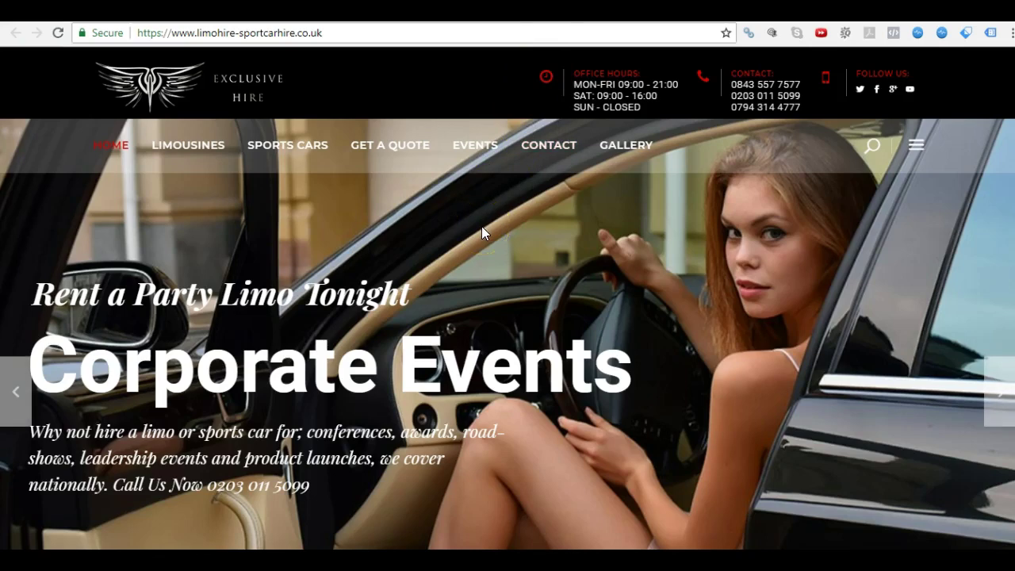
scroll(481, 226, down, 15)
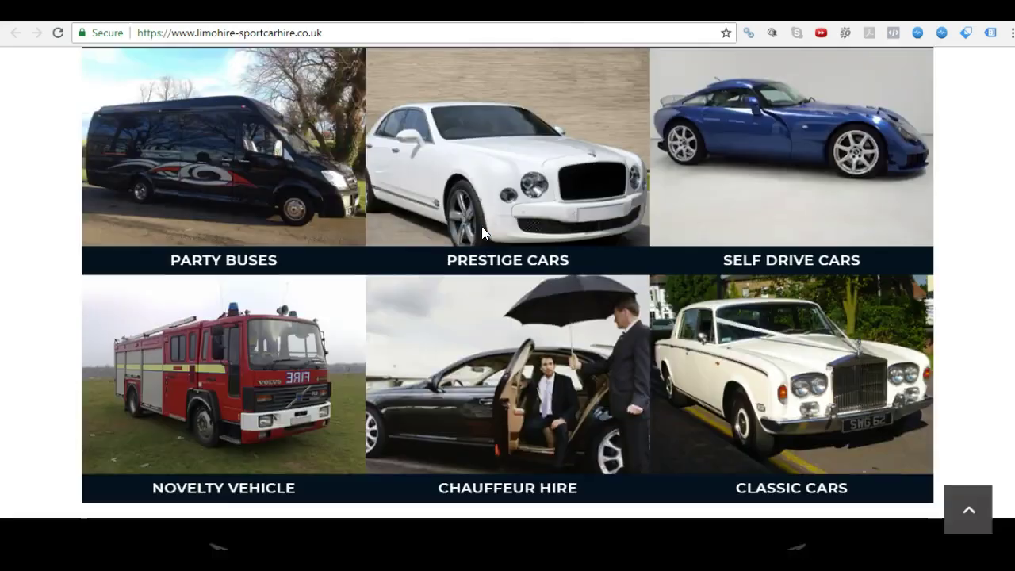
scroll(482, 226, down, 11)
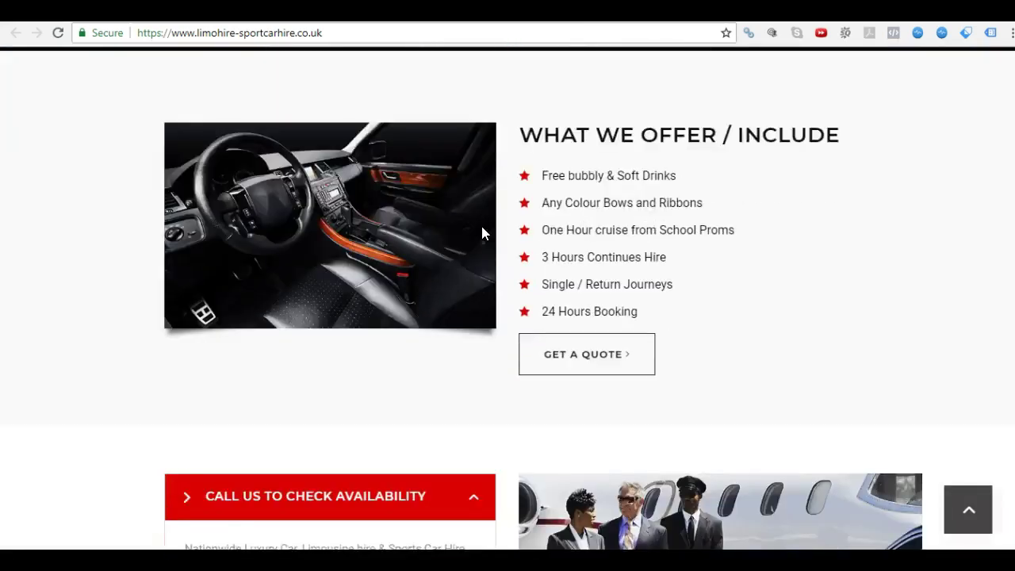
scroll(481, 230, down, 10)
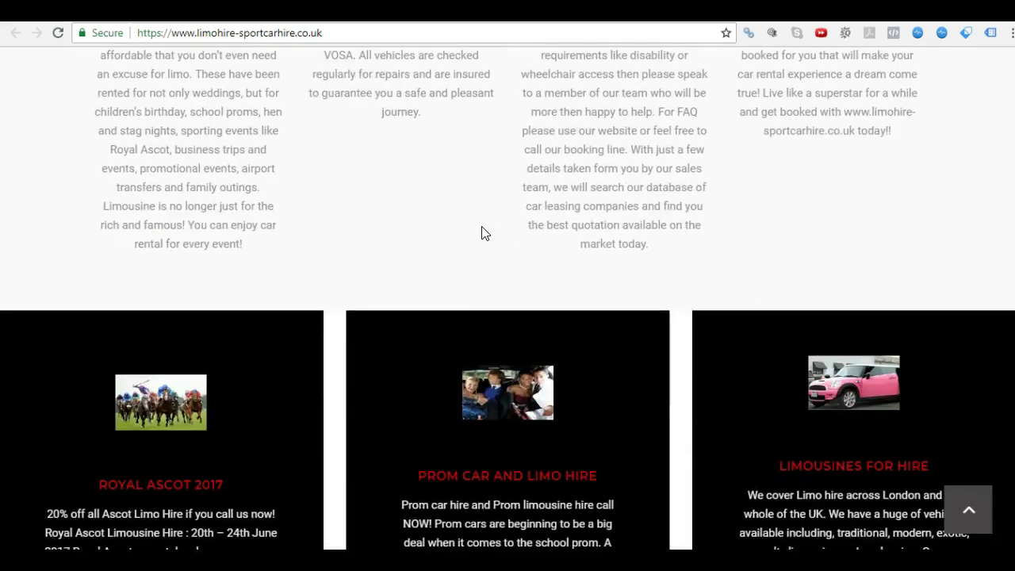
scroll(483, 228, down, 8)
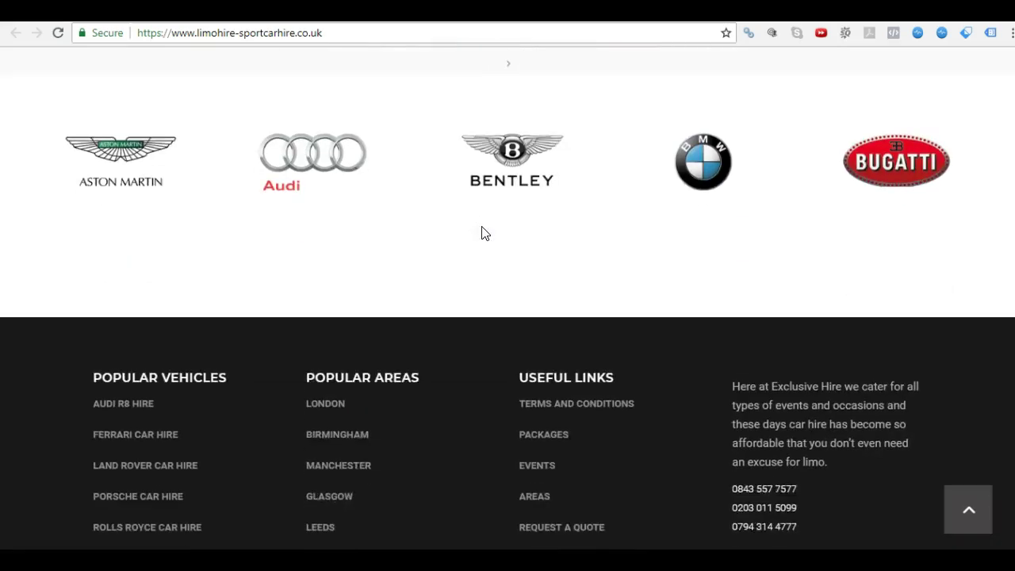
scroll(480, 231, up, 9)
scroll(482, 230, up, 15)
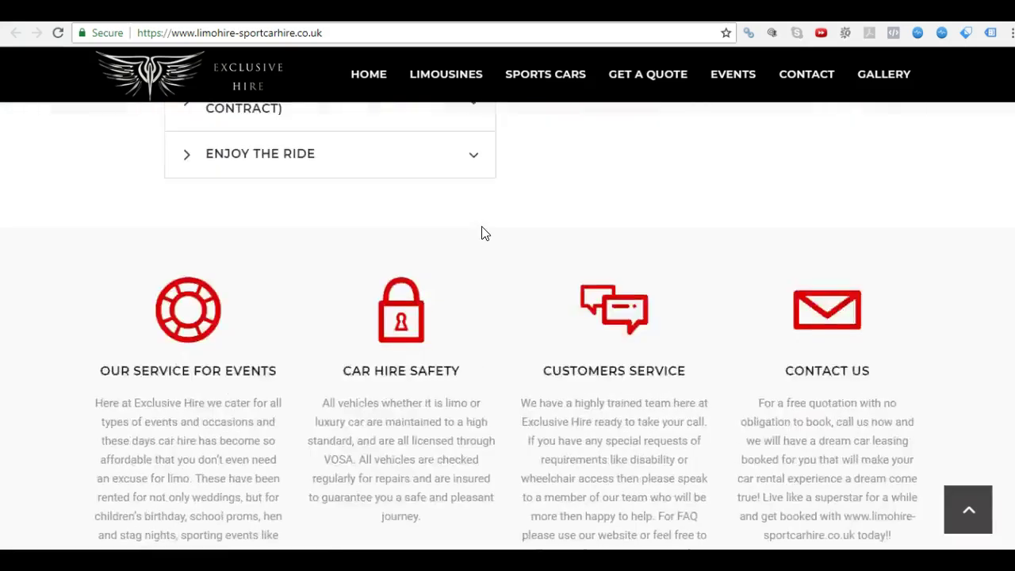
scroll(482, 233, up, 12)
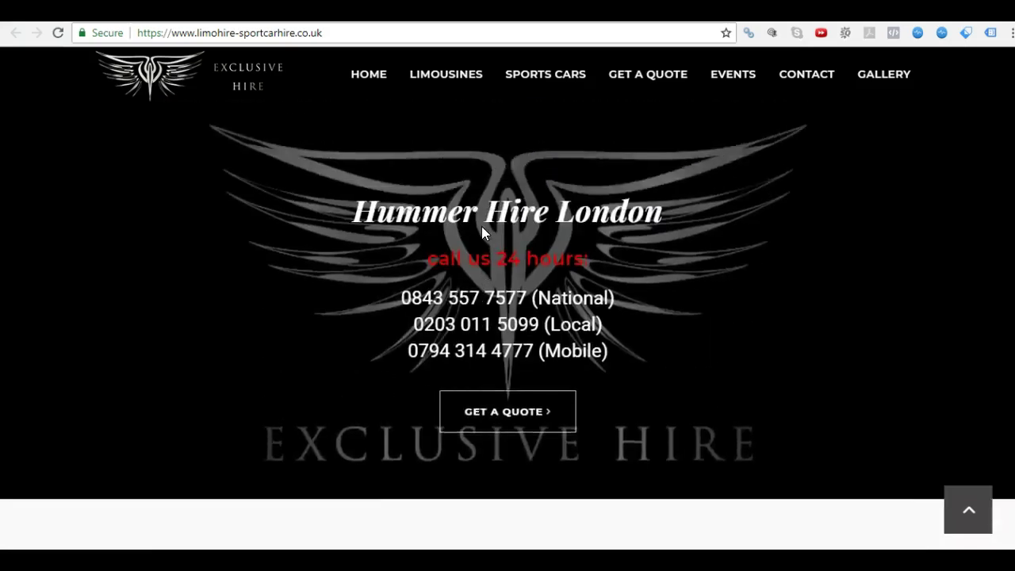
scroll(482, 234, up, 12)
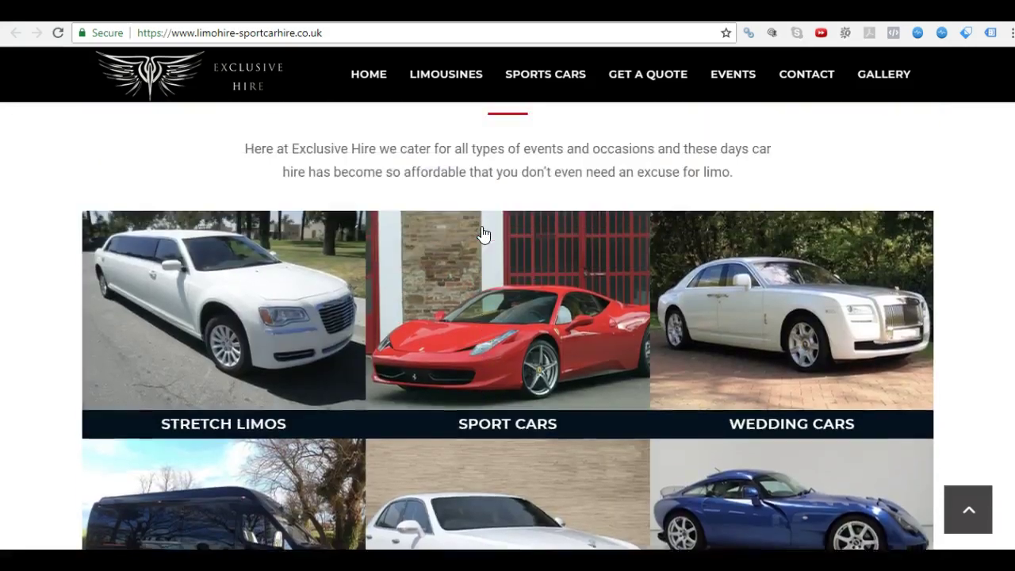
scroll(481, 226, up, 3)
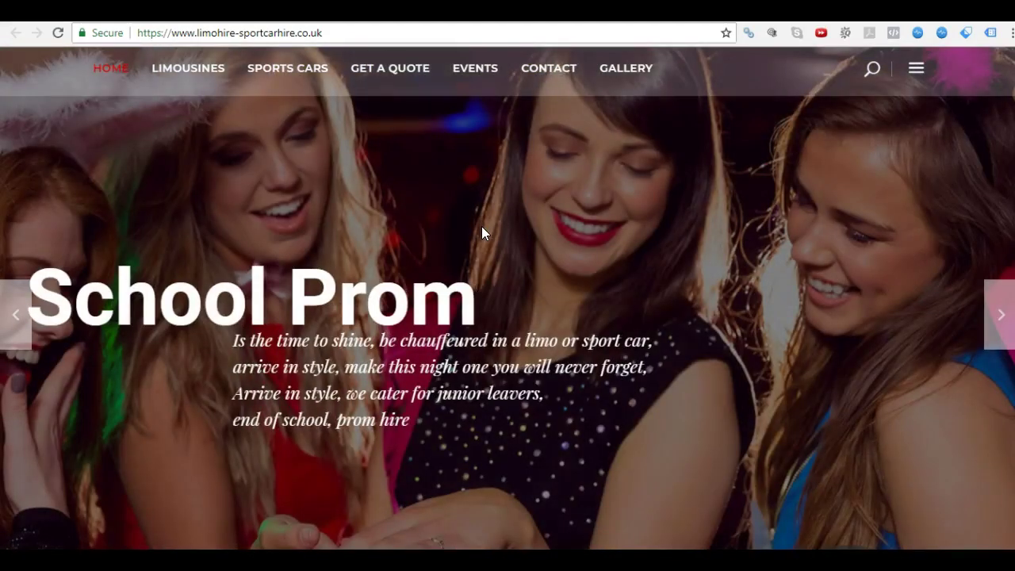
- Browse the homepage again down to the testimonials and back to the top
scroll(482, 227, down, 15)
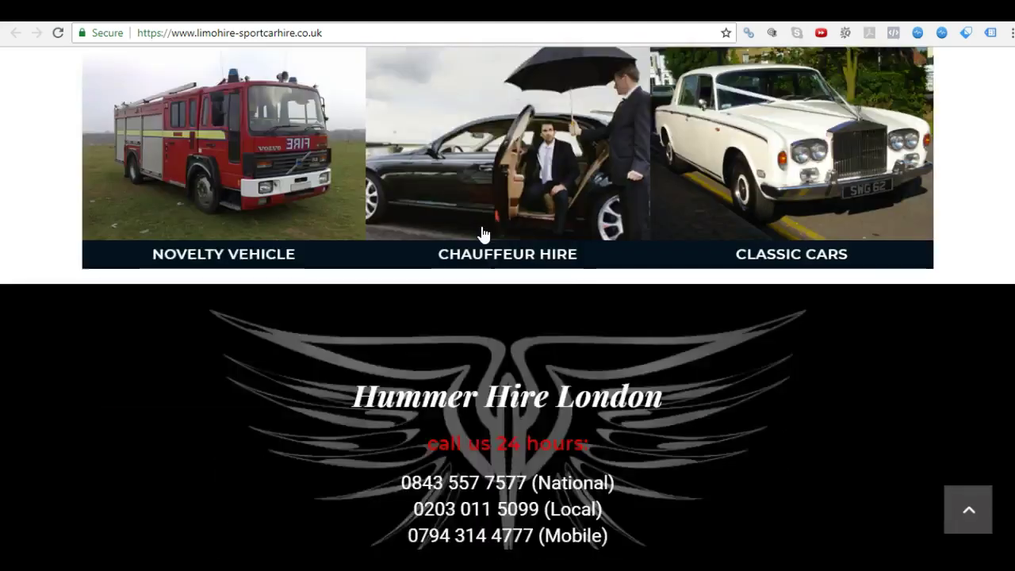
scroll(482, 234, down, 10)
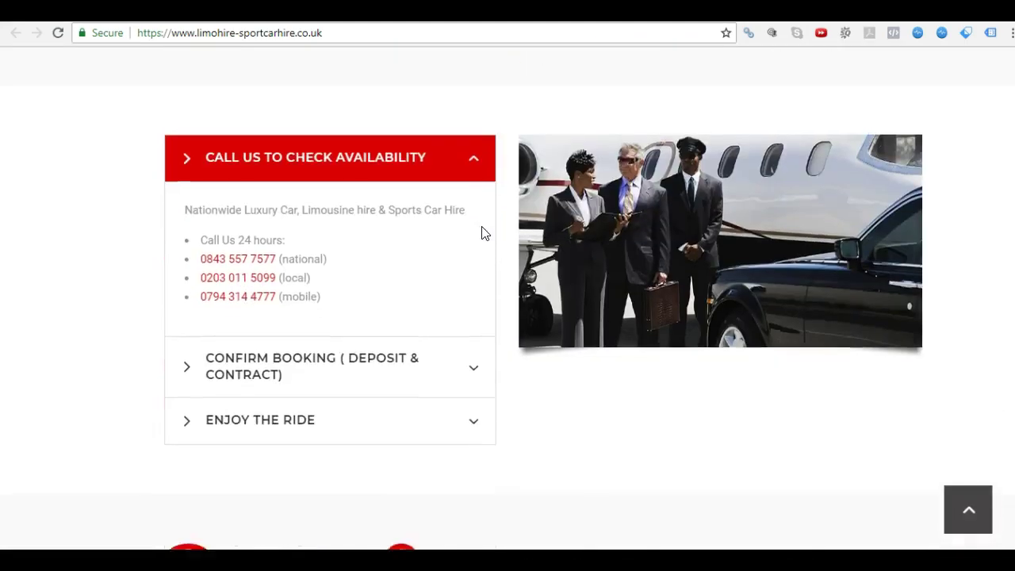
scroll(482, 234, down, 6)
scroll(482, 232, down, 5)
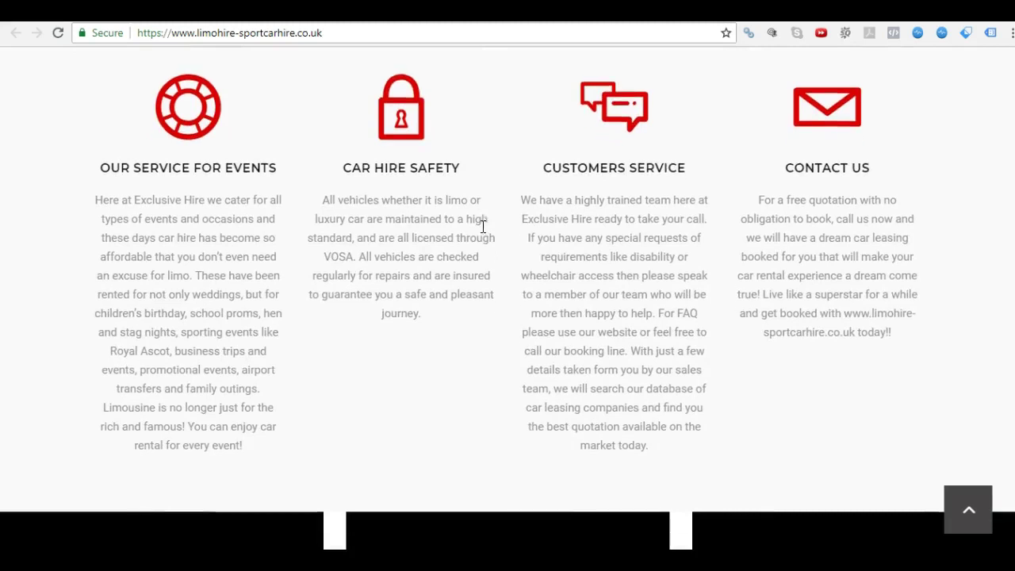
scroll(481, 232, down, 3)
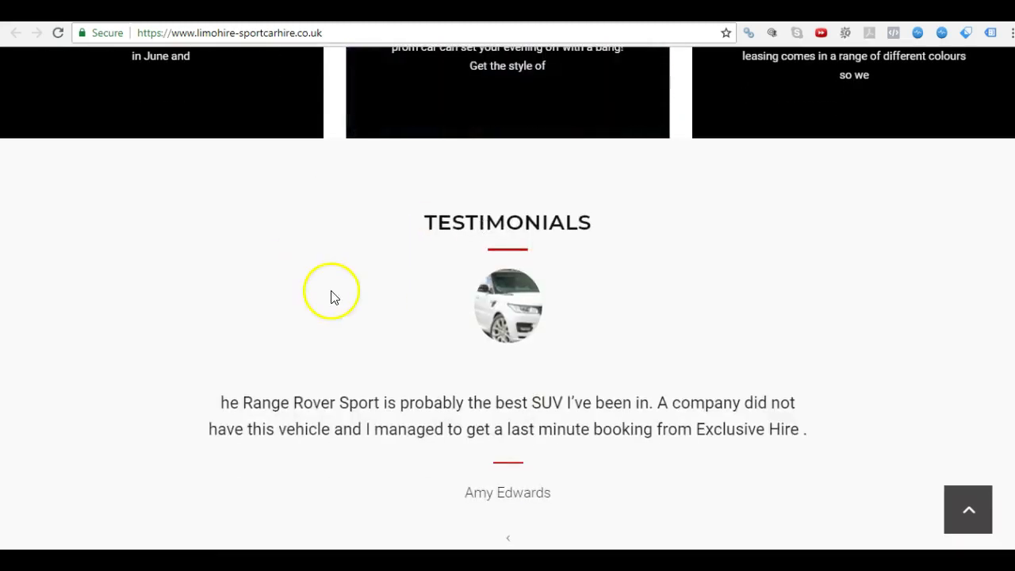
scroll(351, 281, up, 10)
scroll(353, 279, up, 12)
scroll(353, 282, up, 2)
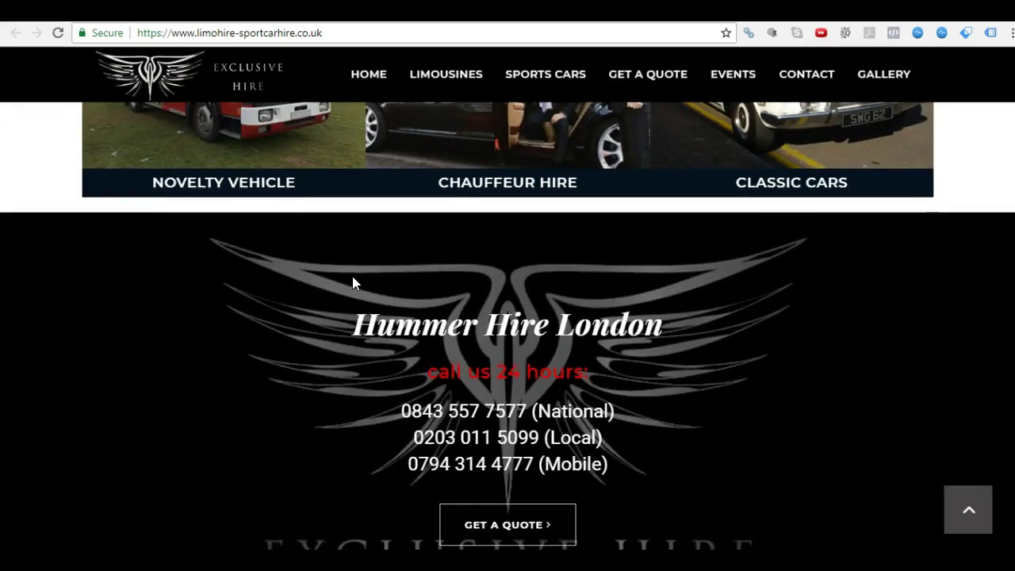
scroll(353, 283, up, 10)
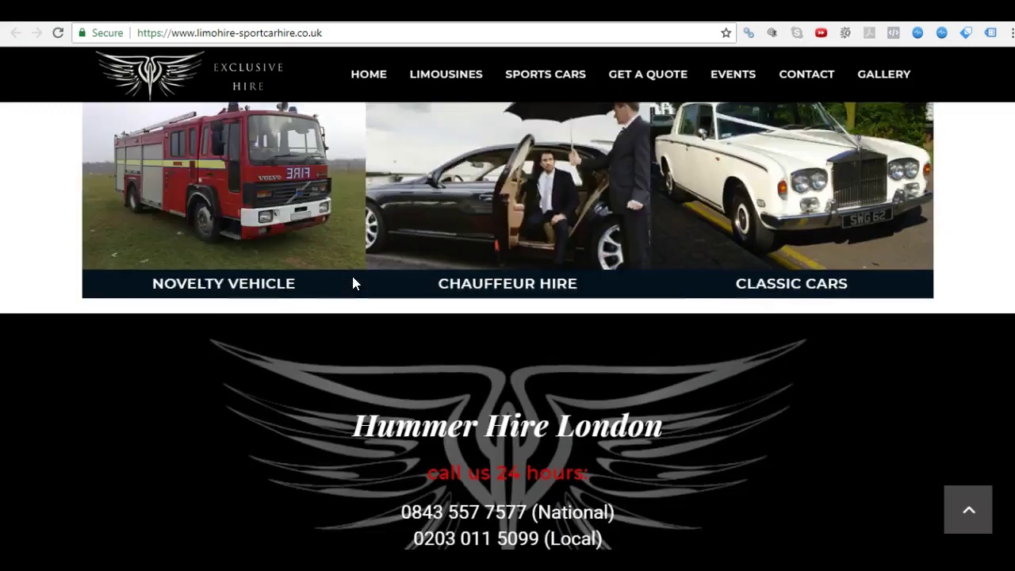
scroll(352, 283, up, 10)
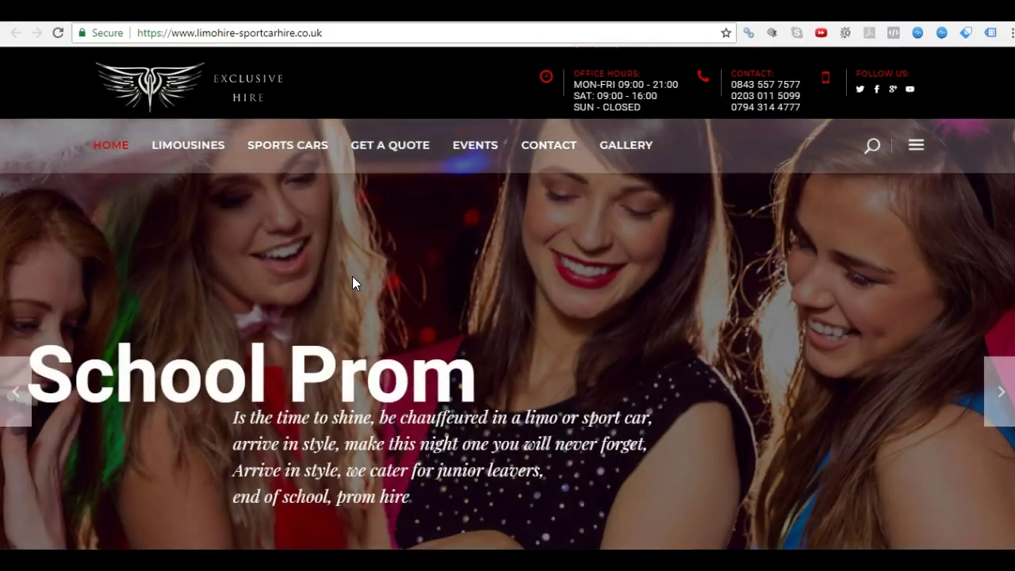
scroll(353, 283, down, 15)
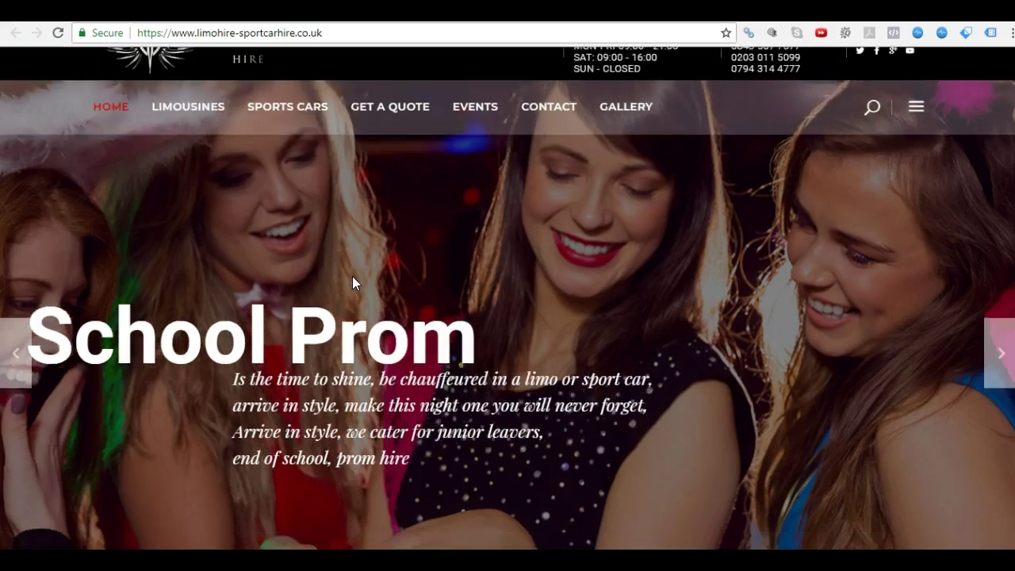
scroll(353, 283, up, 4)
scroll(353, 284, up, 7)
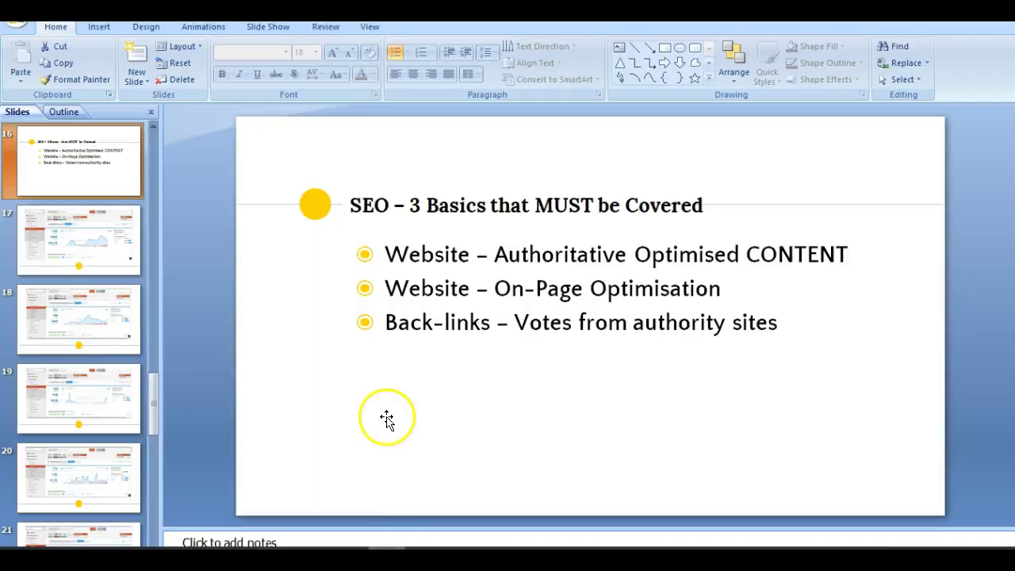
- Show slide 17 with easylimo.co.uk's 1.0K keywords, 18.6K traffic and $23.7K traffic cost
click(89, 247)
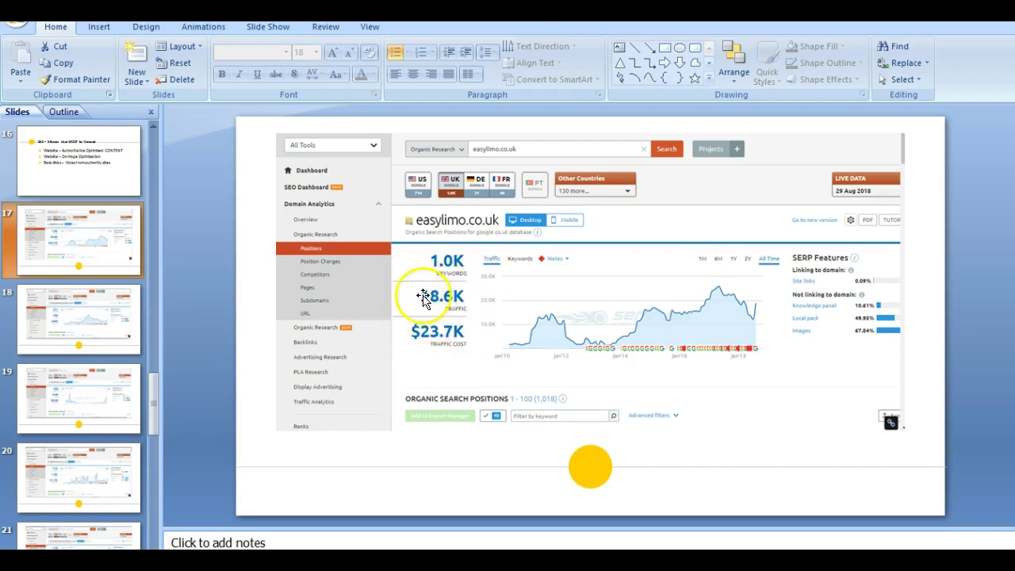
- View slides 18 and 19, compare with easylimo.co.uk on slide 17, and end on booklimo.co.uk's slide 19
click(90, 317)
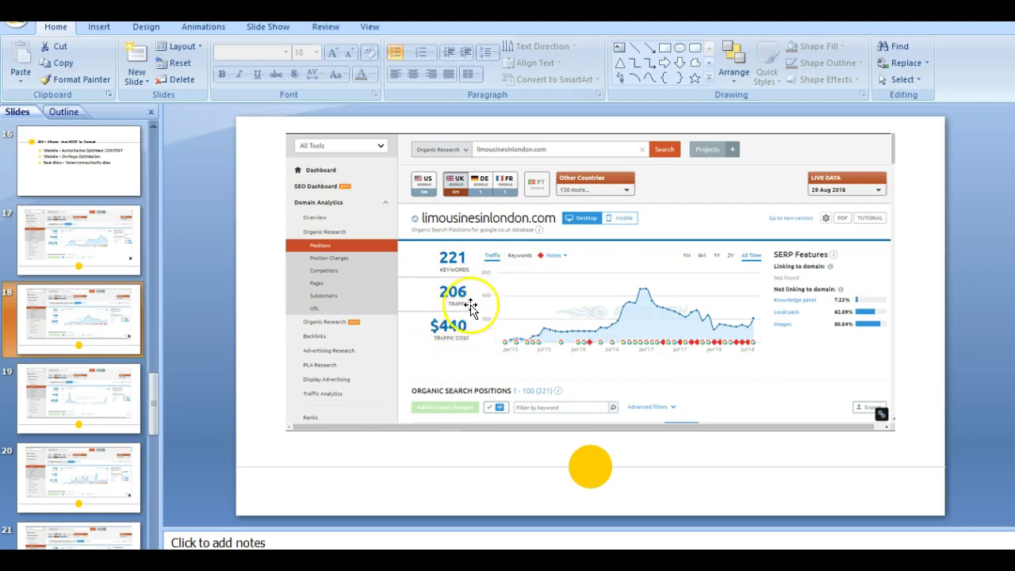
click(91, 394)
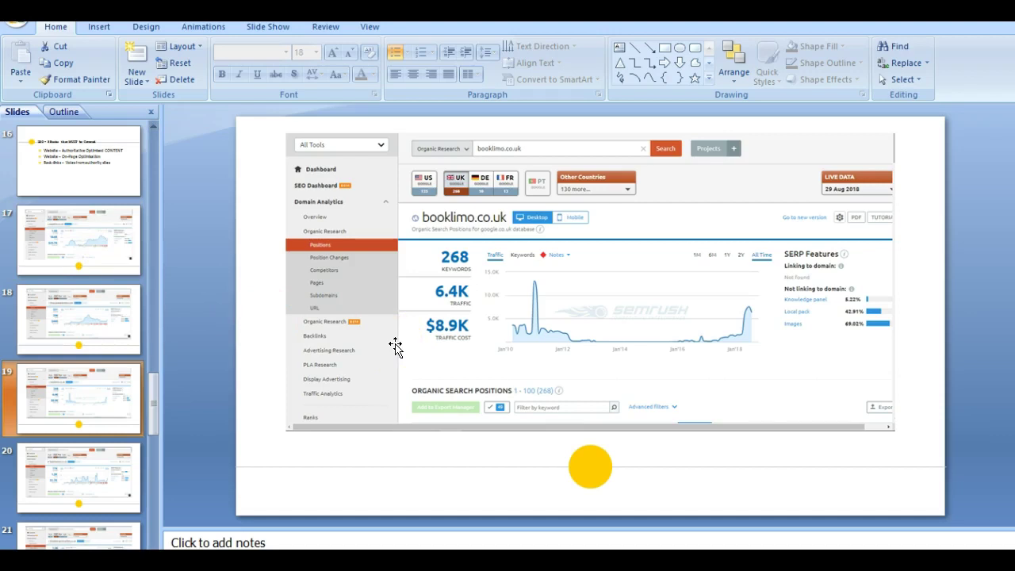
click(78, 223)
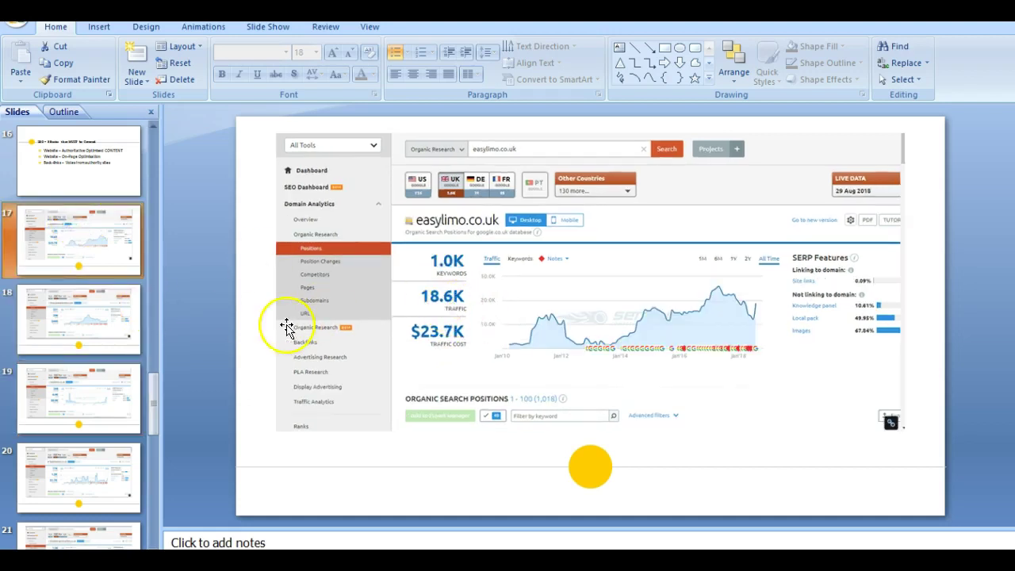
click(74, 394)
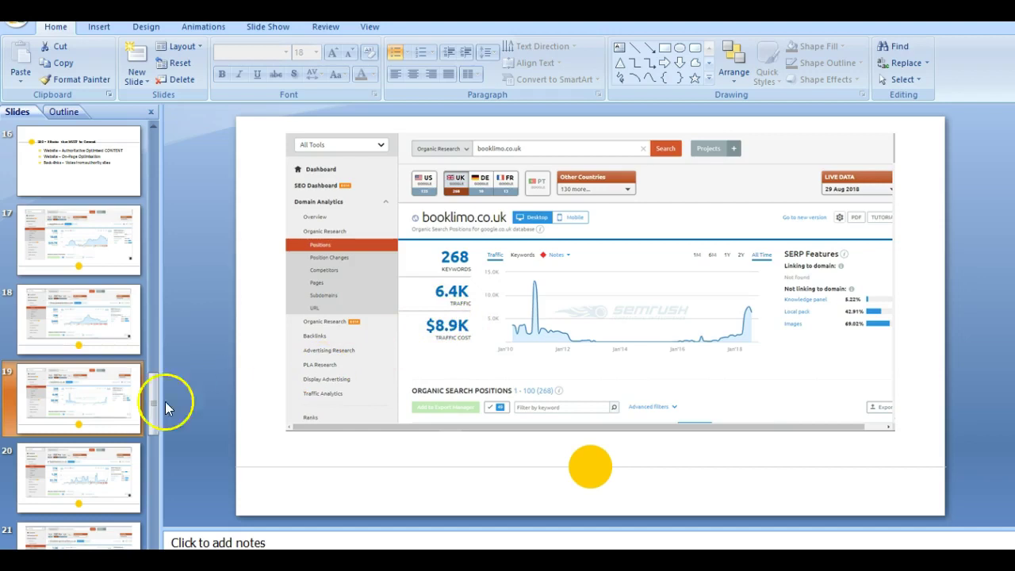
- View slides 20 and 21 for fastlimohire.co.uk and limohire-sportcarhire.co.uk, then scroll the Slides pane down
click(91, 478)
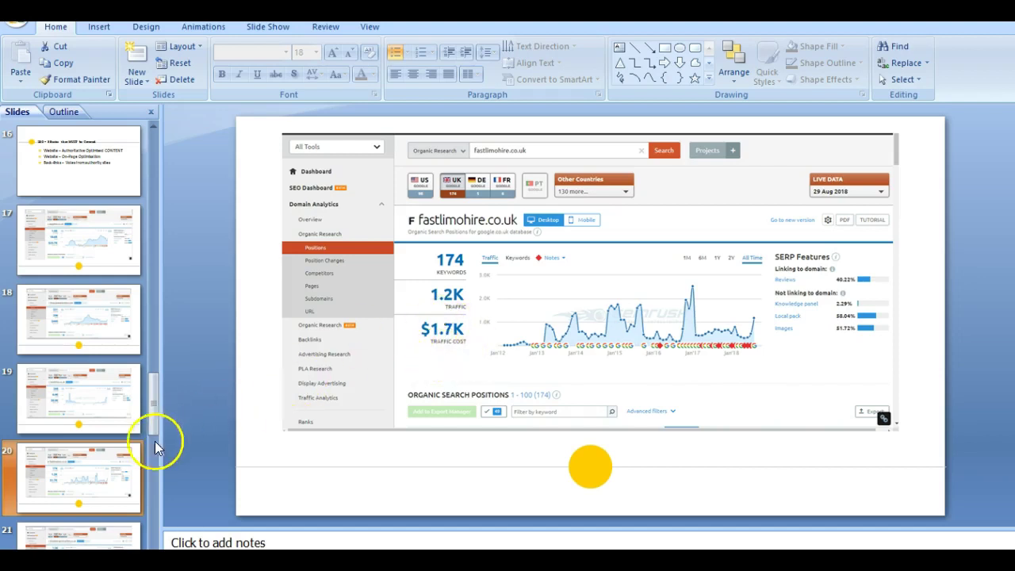
click(111, 527)
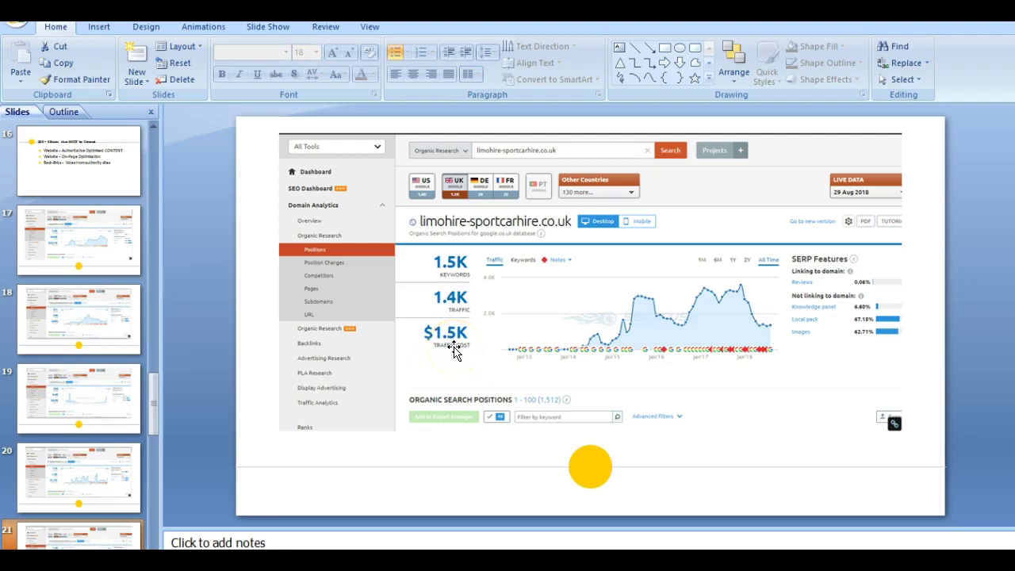
drag(150, 426, 153, 511)
- Display slide 22, 'Backlinks', with its five quality-over-quantity bullets
click(80, 163)
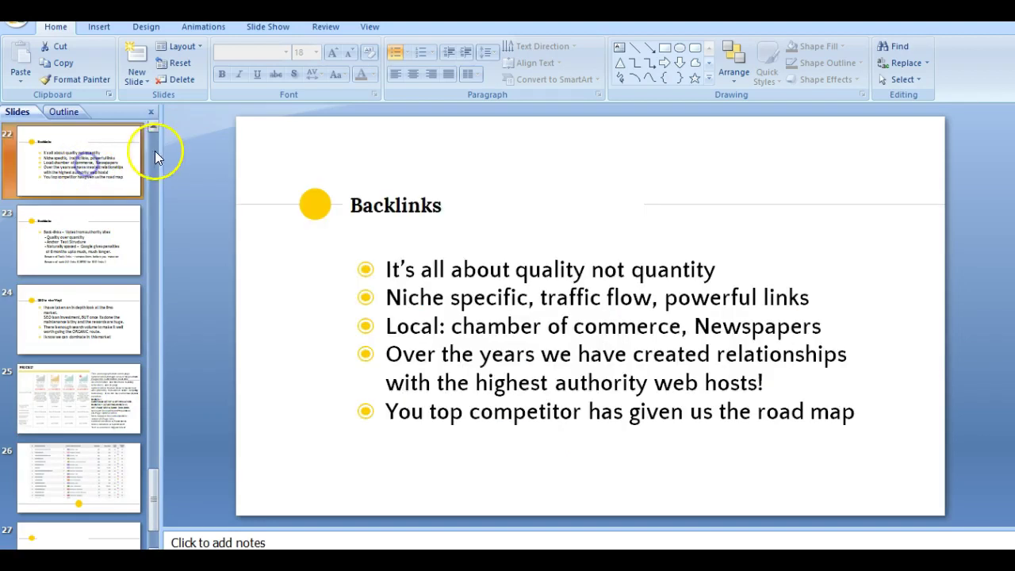
click(155, 129)
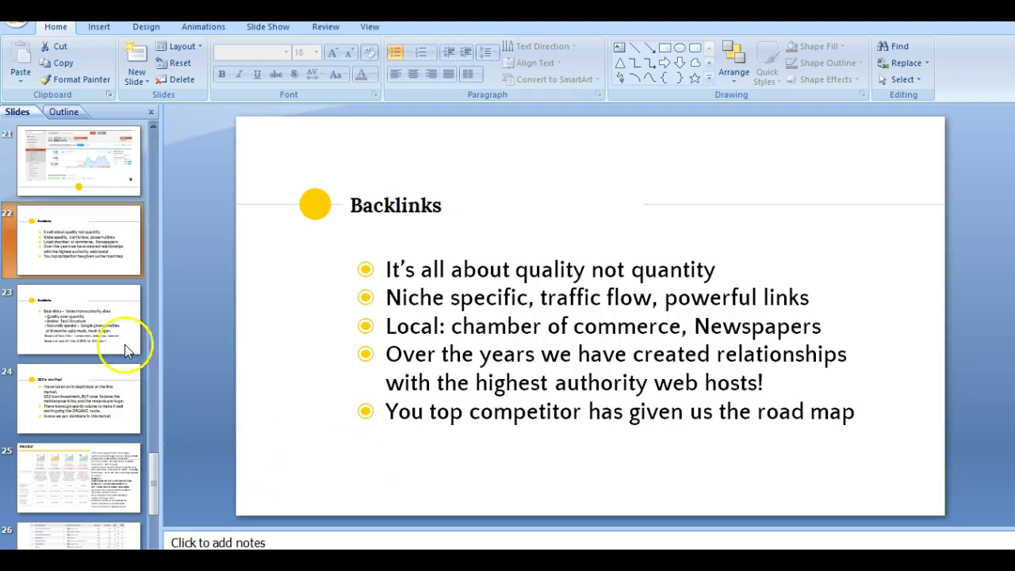
- Display slide 23 covering authority-site votes, toxic links and web 2.0 links
click(96, 312)
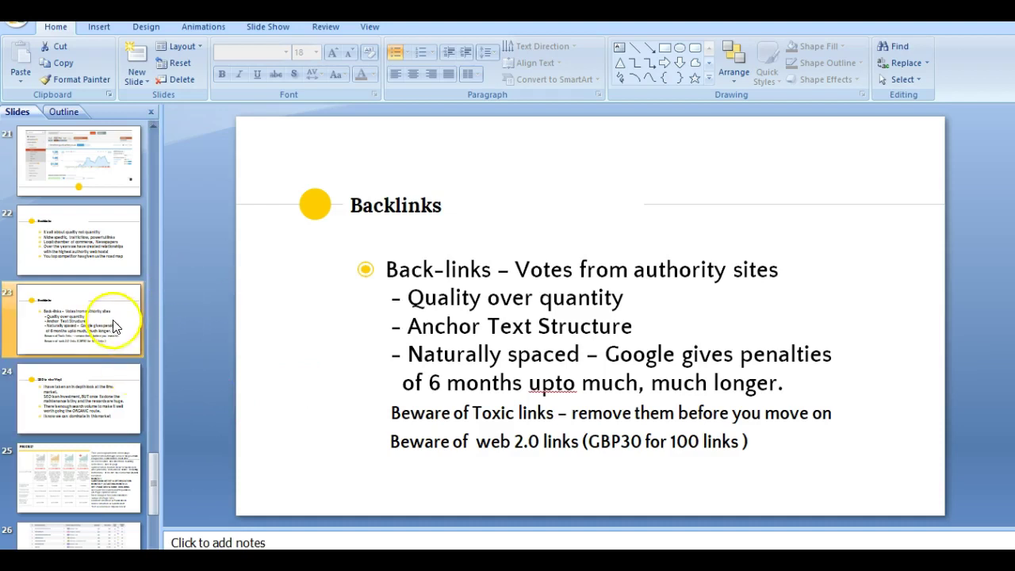
- Go past slide 24 'SEO is the Way!!' to slide 25's £920–£2,800/MNTH package price table
click(87, 397)
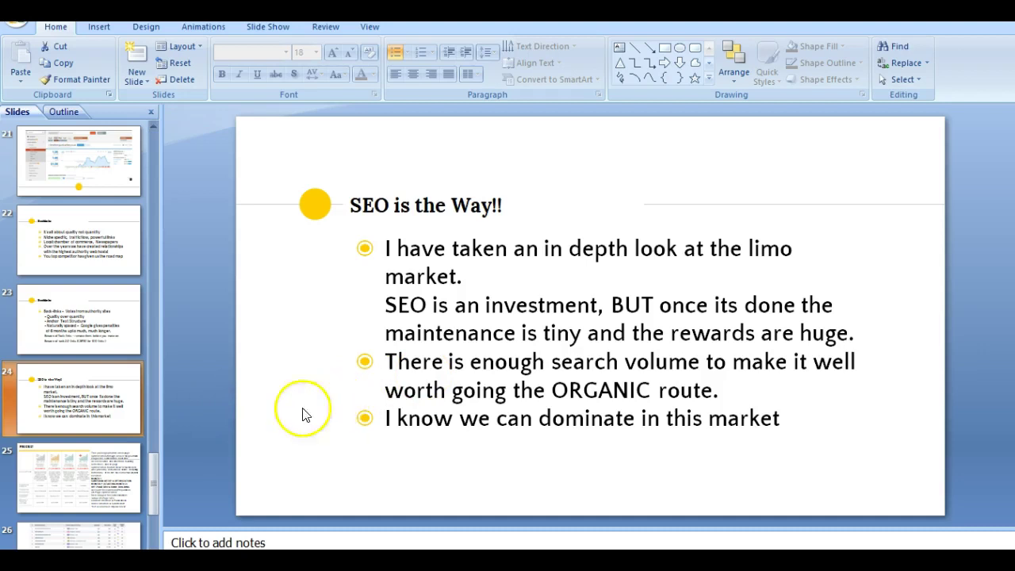
click(104, 478)
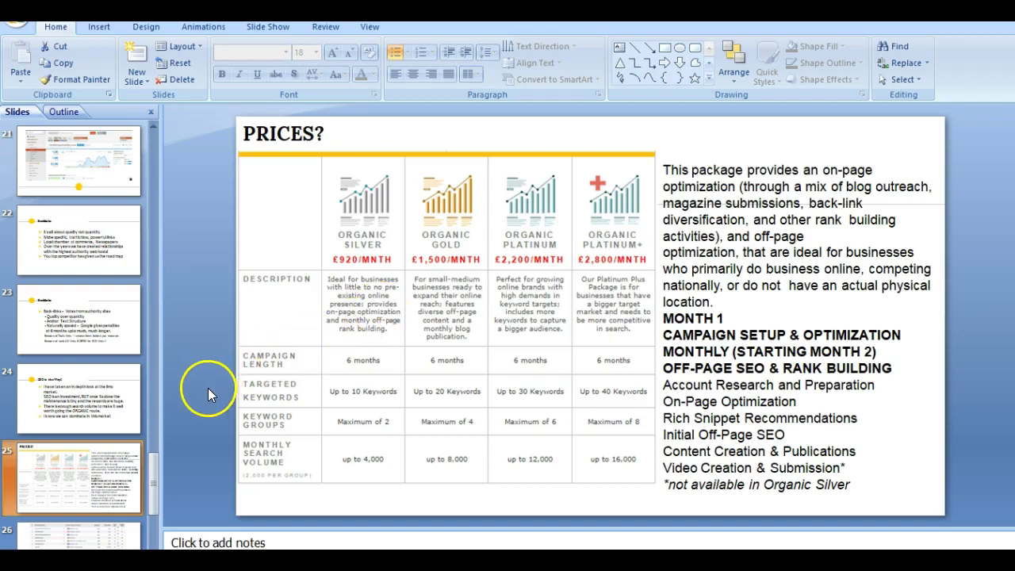
drag(152, 468, 154, 498)
click(89, 335)
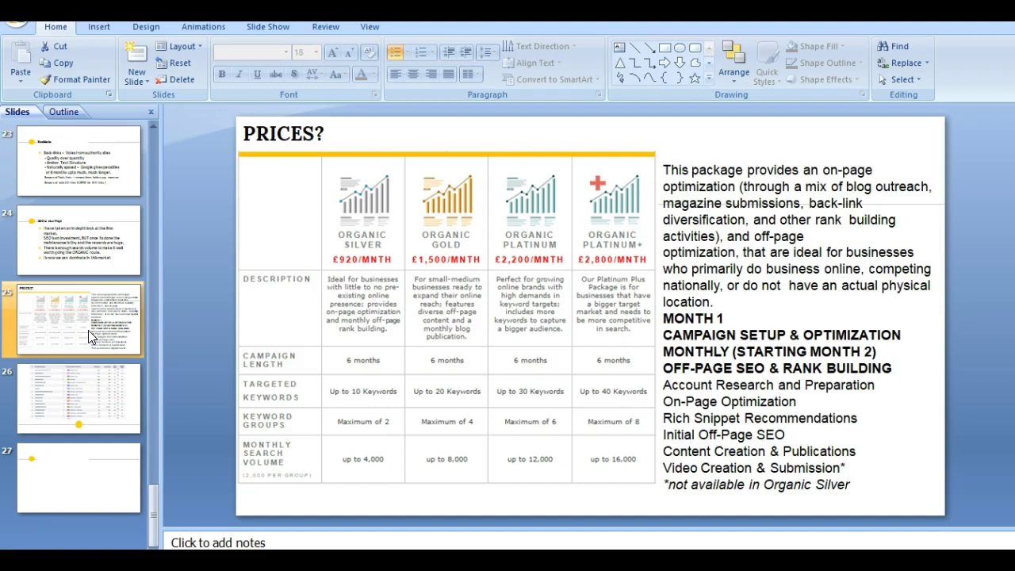
drag(88, 330, 177, 318)
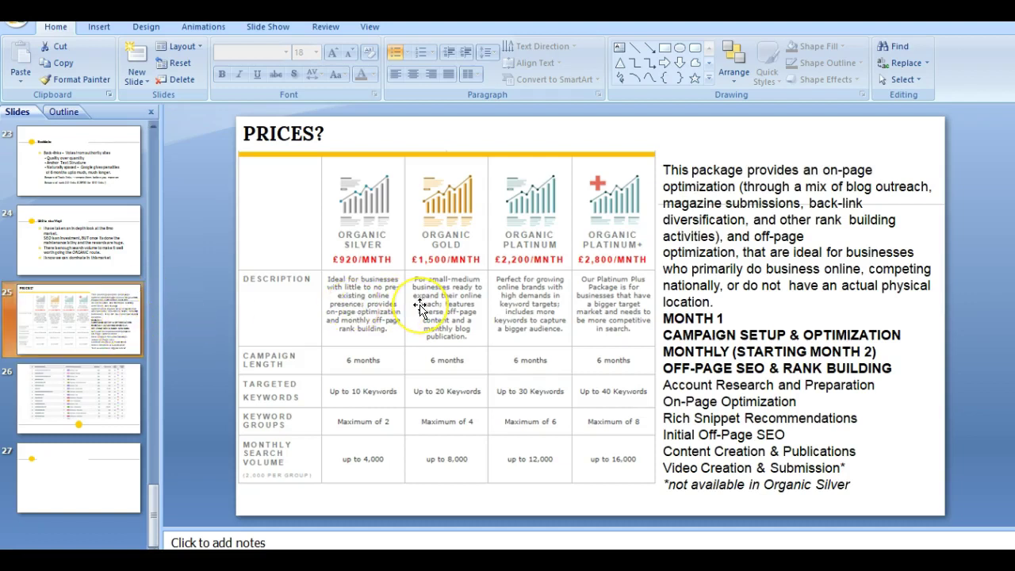